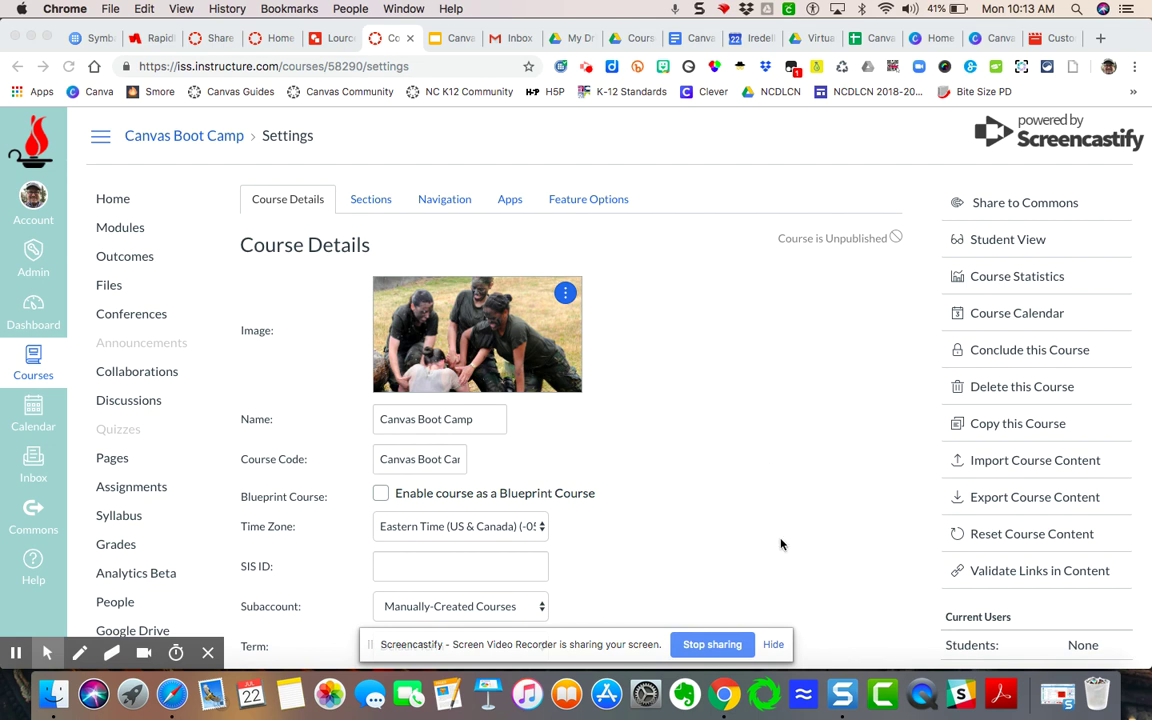
Show only the installed external apps in the Canvas Boot Camp course settings.
scroll(781, 544, down, 1)
scroll(782, 548, down, 3)
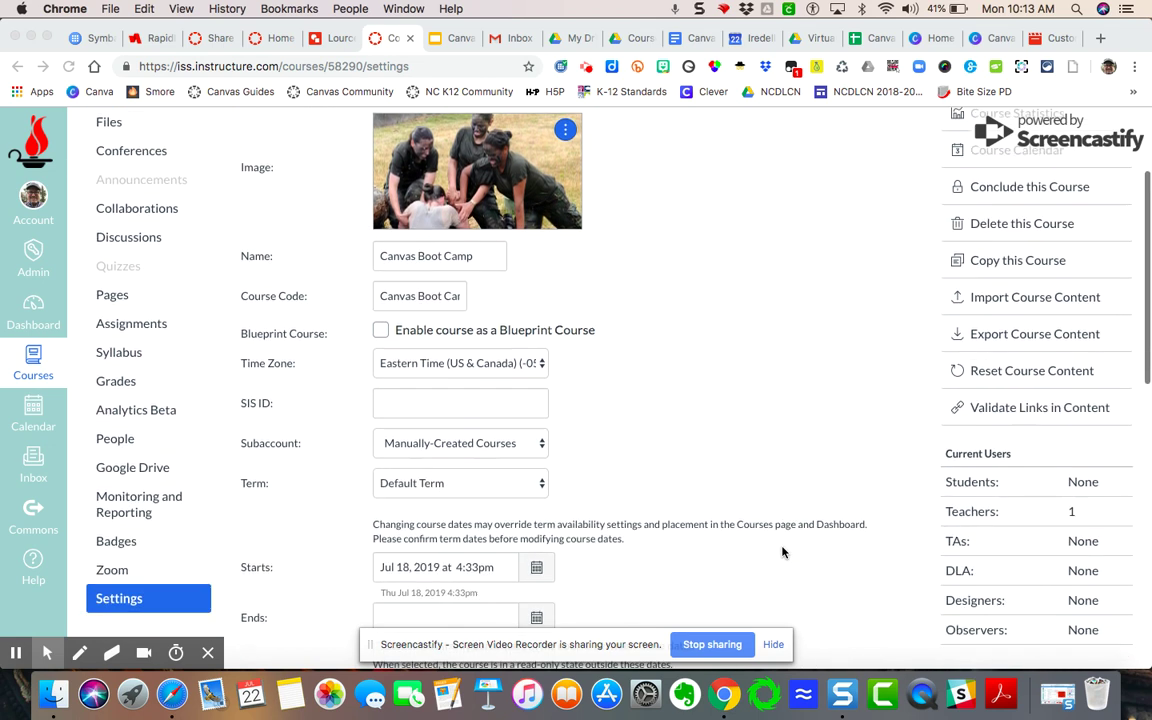
scroll(782, 552, down, 1)
scroll(797, 519, up, 2)
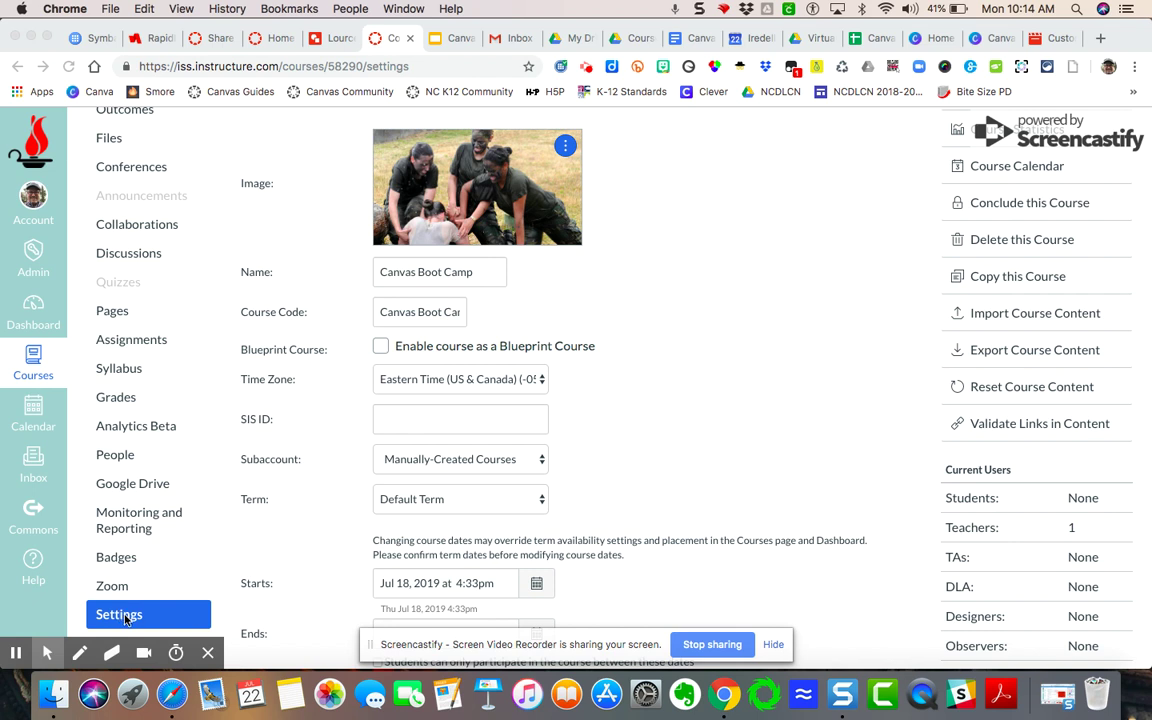
scroll(197, 391, up, 3)
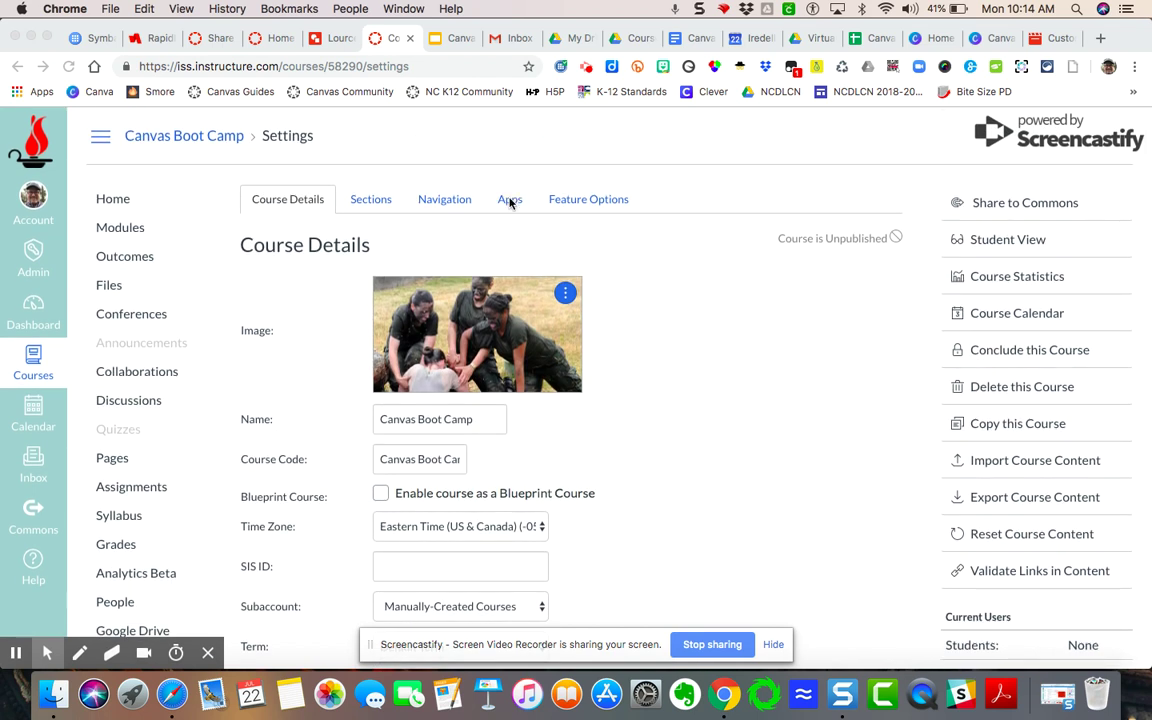
click(511, 197)
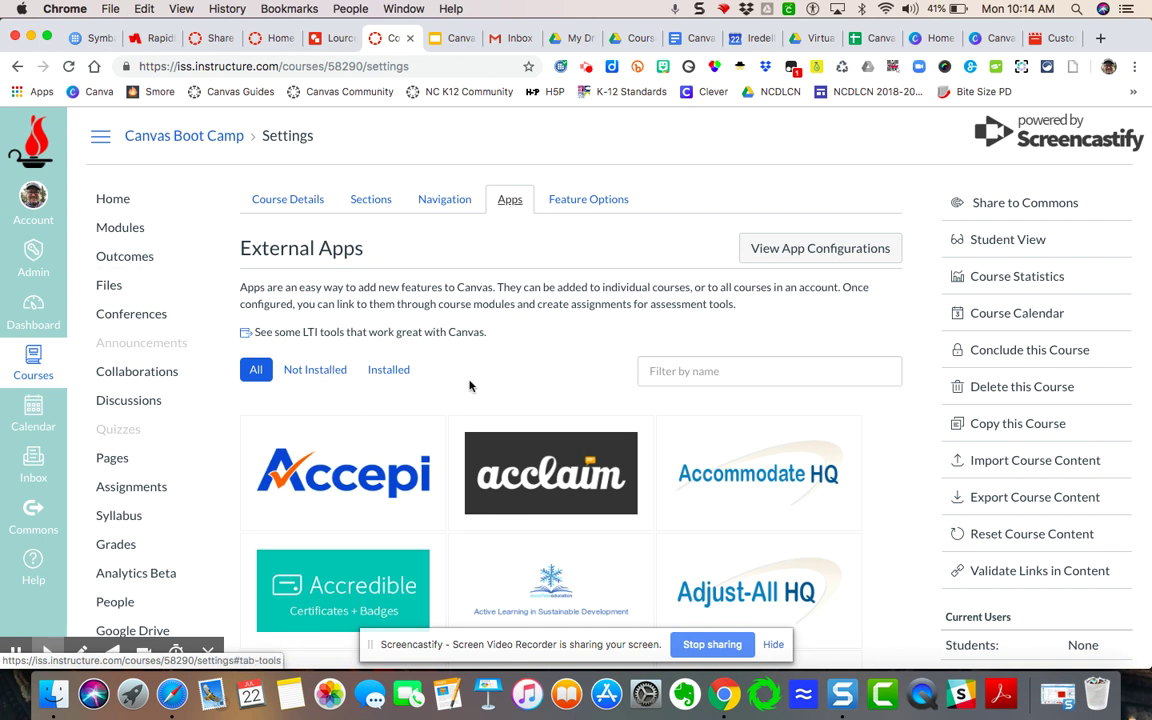
click(392, 371)
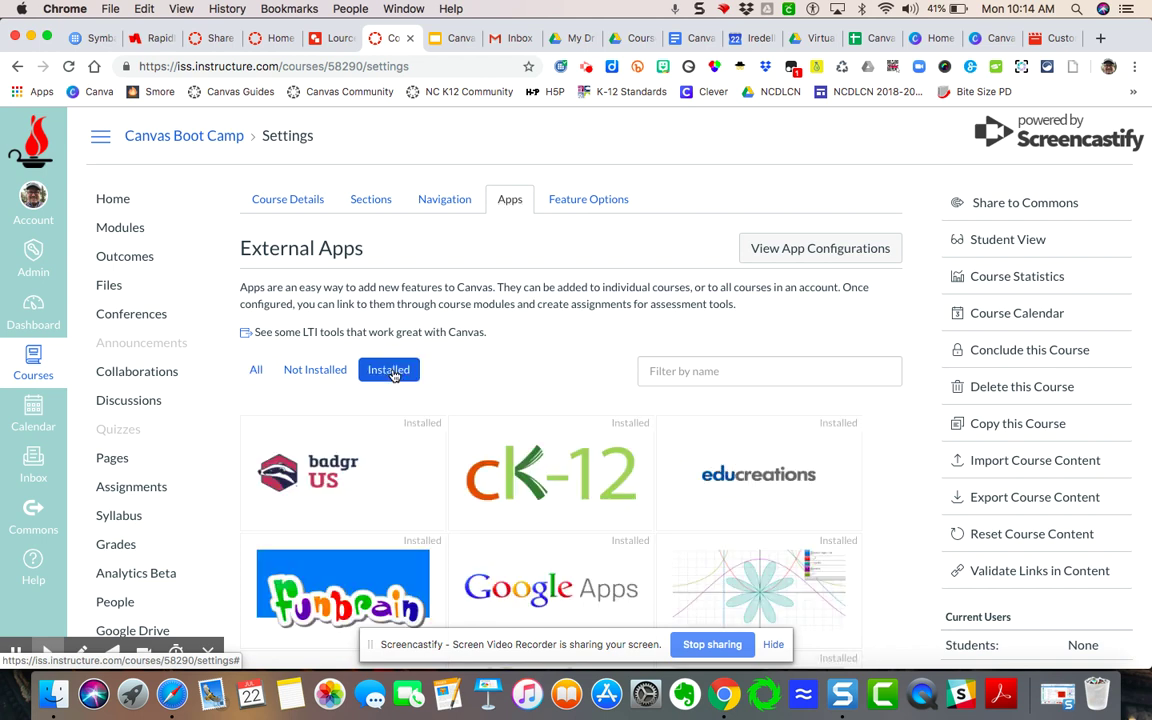
Look through the installed external apps and their descriptions to see which tools the course already has.
scroll(902, 570, down, 5)
scroll(904, 569, down, 2)
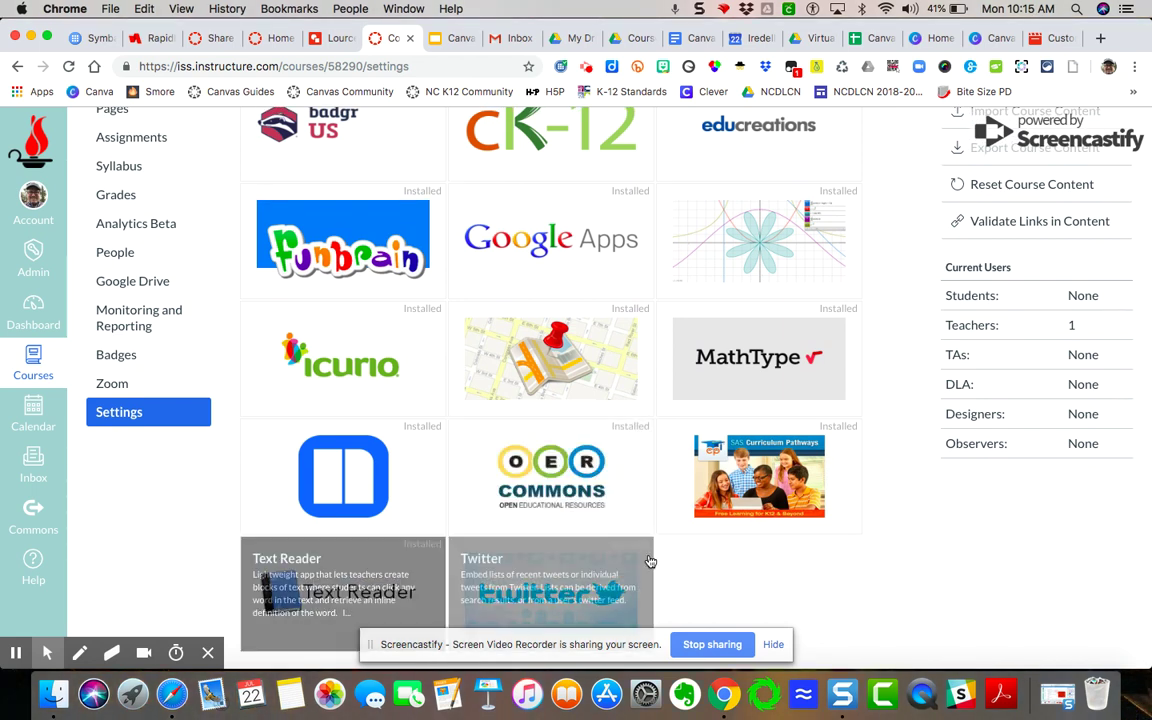
scroll(752, 561, up, 1)
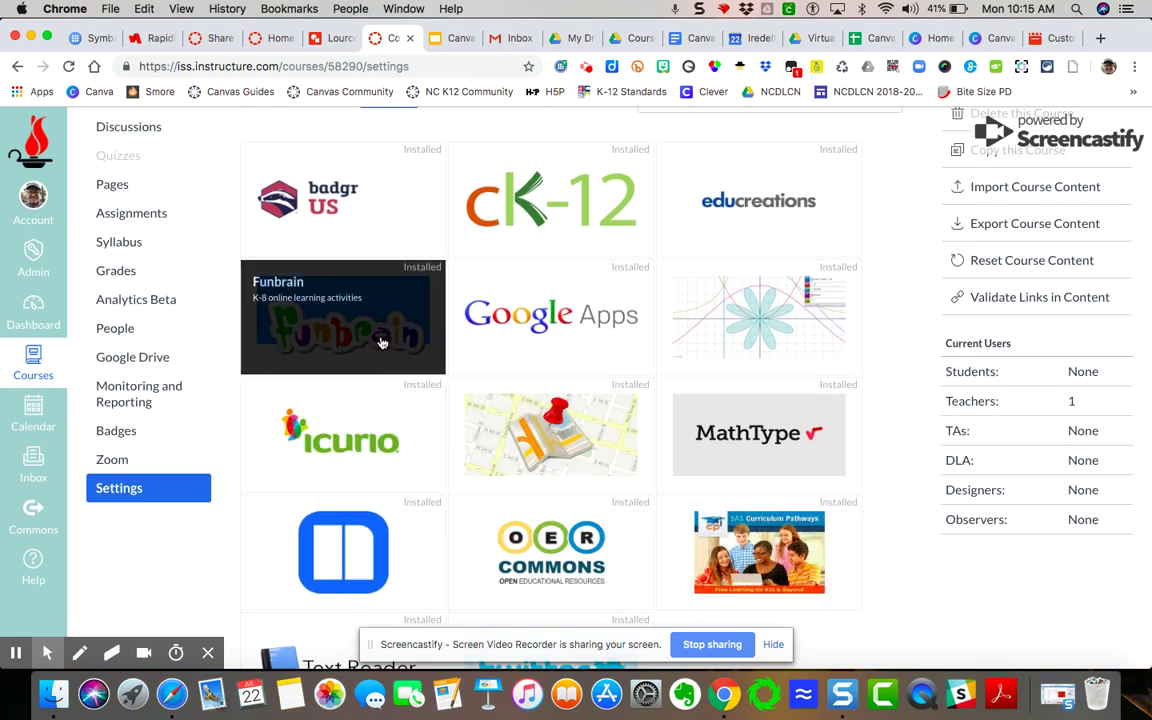
scroll(553, 357, up, 3)
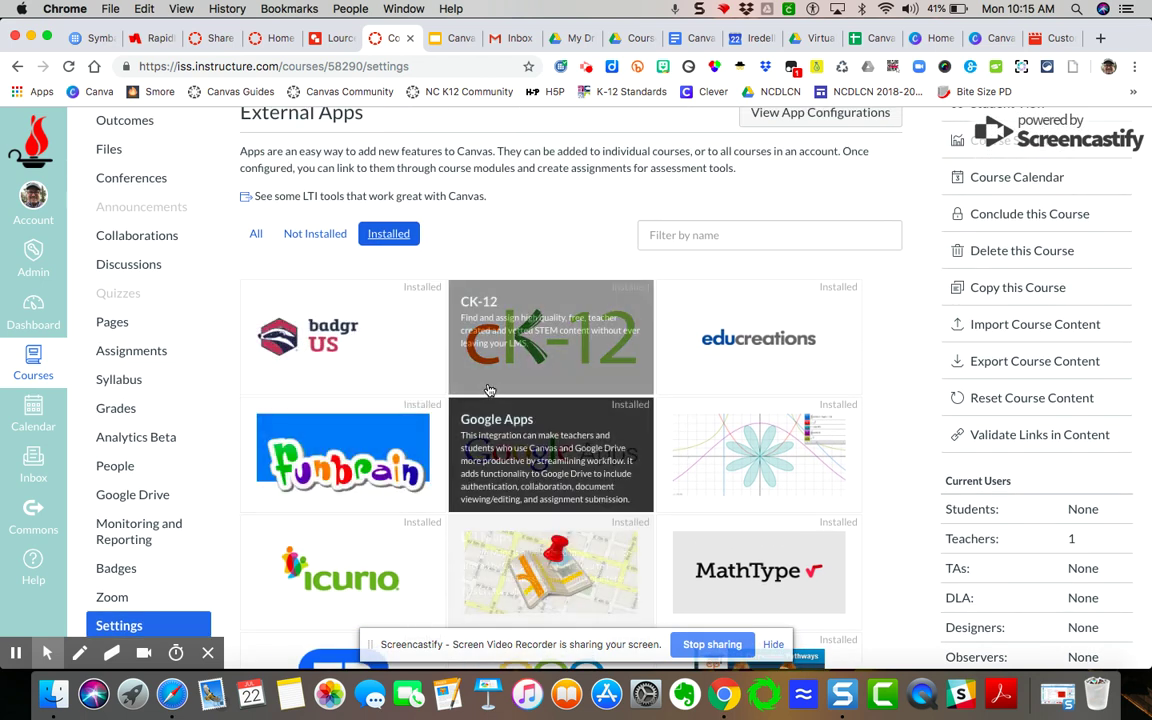
scroll(598, 560, down, 3)
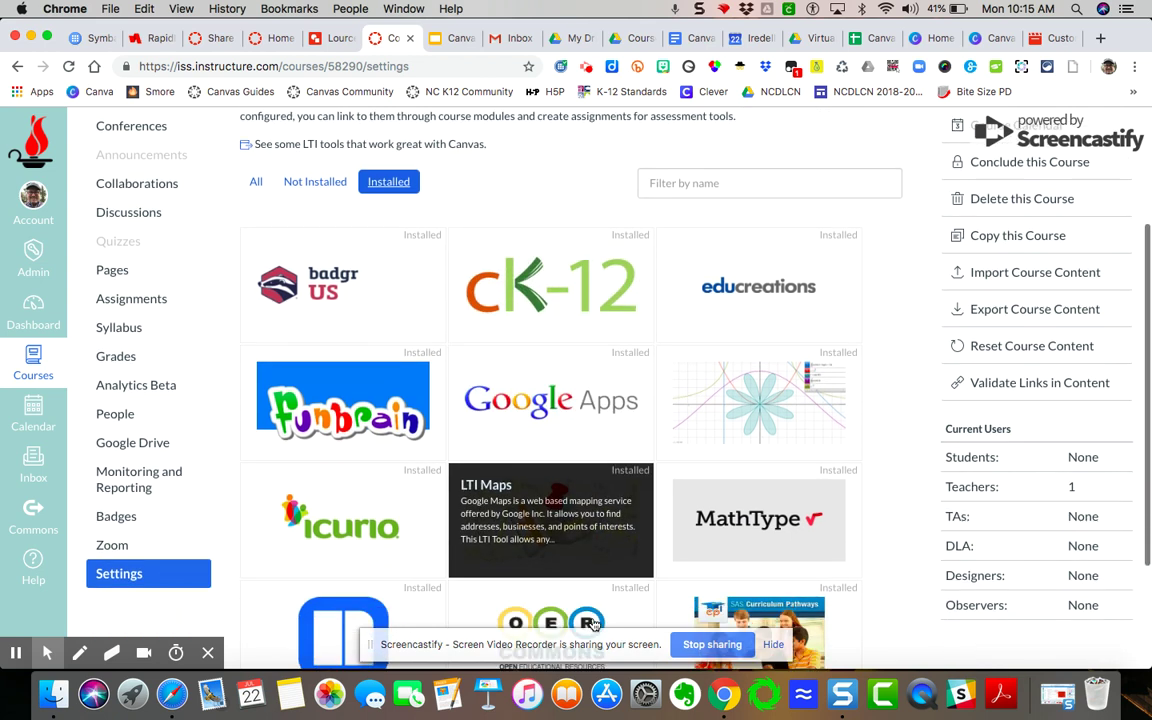
scroll(594, 624, down, 2)
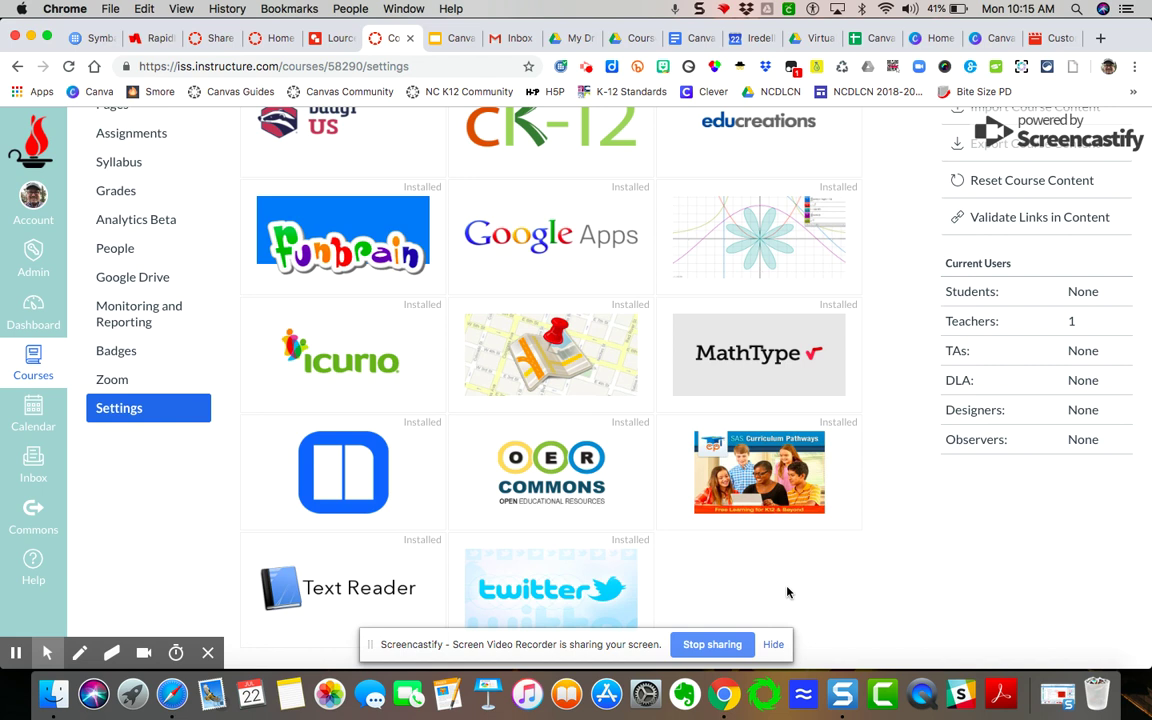
scroll(894, 596, up, 1)
scroll(894, 596, up, 5)
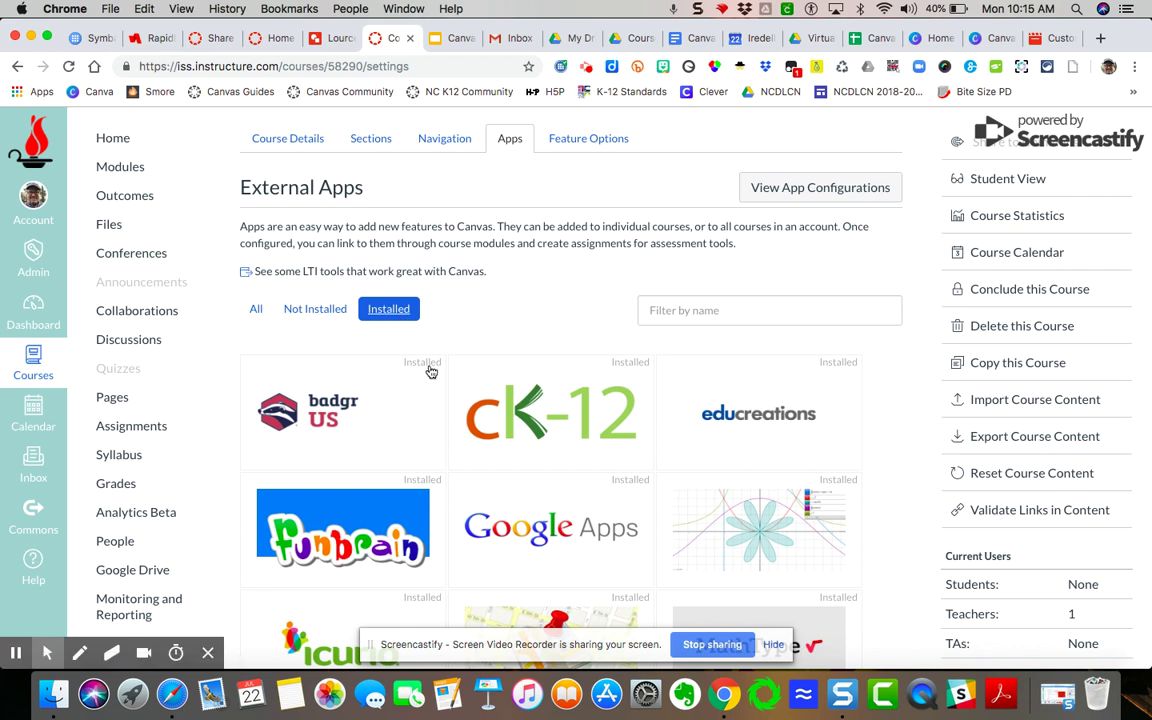
scroll(515, 307, down, 5)
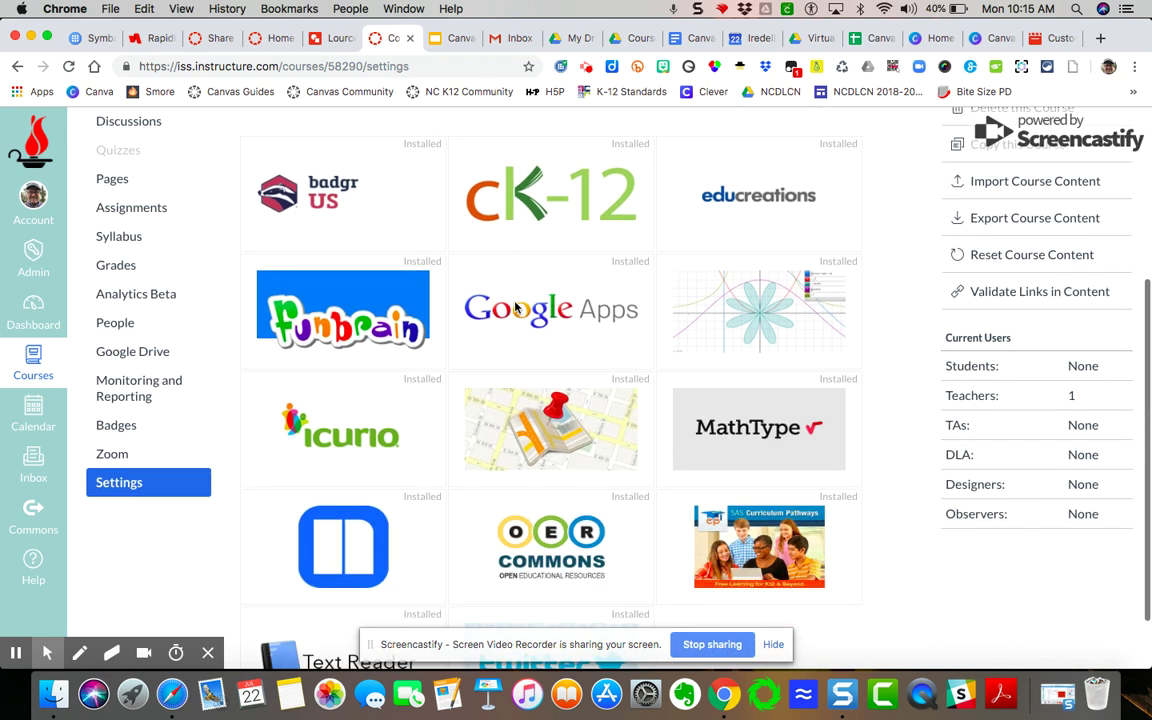
scroll(515, 307, up, 6)
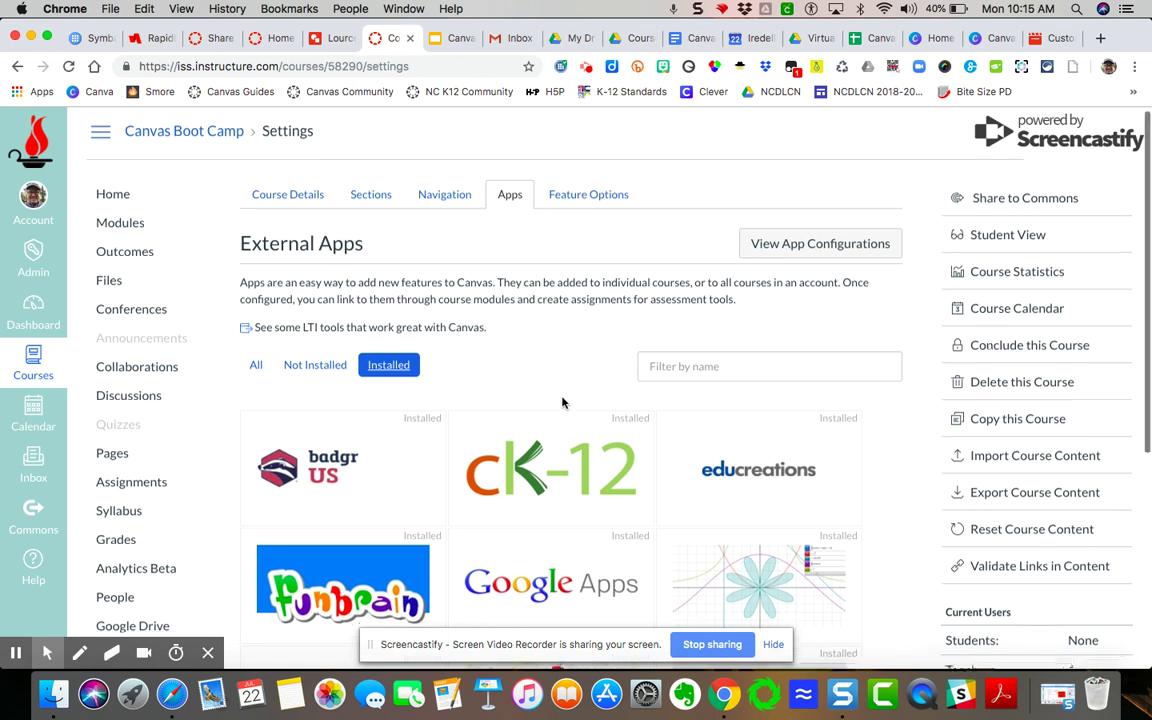
scroll(563, 400, down, 1)
scroll(563, 400, up, 1)
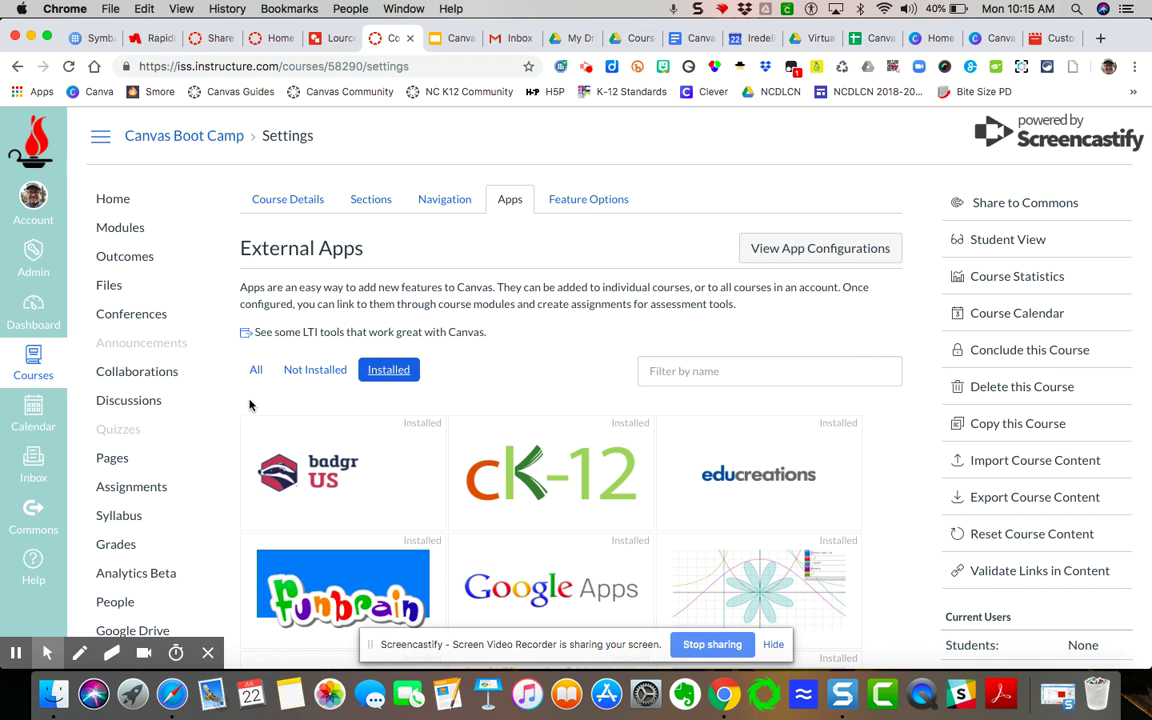
Filter the installed apps by the name Padlet and check the whole result area.
click(712, 374)
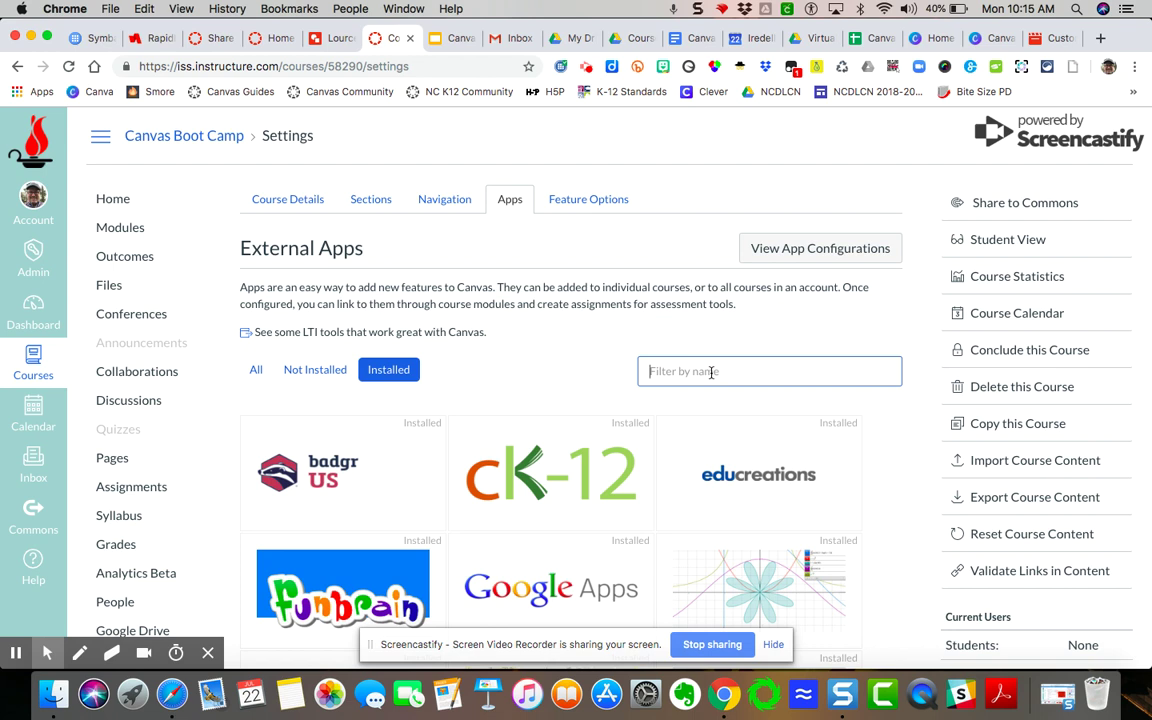
text(Padlet)
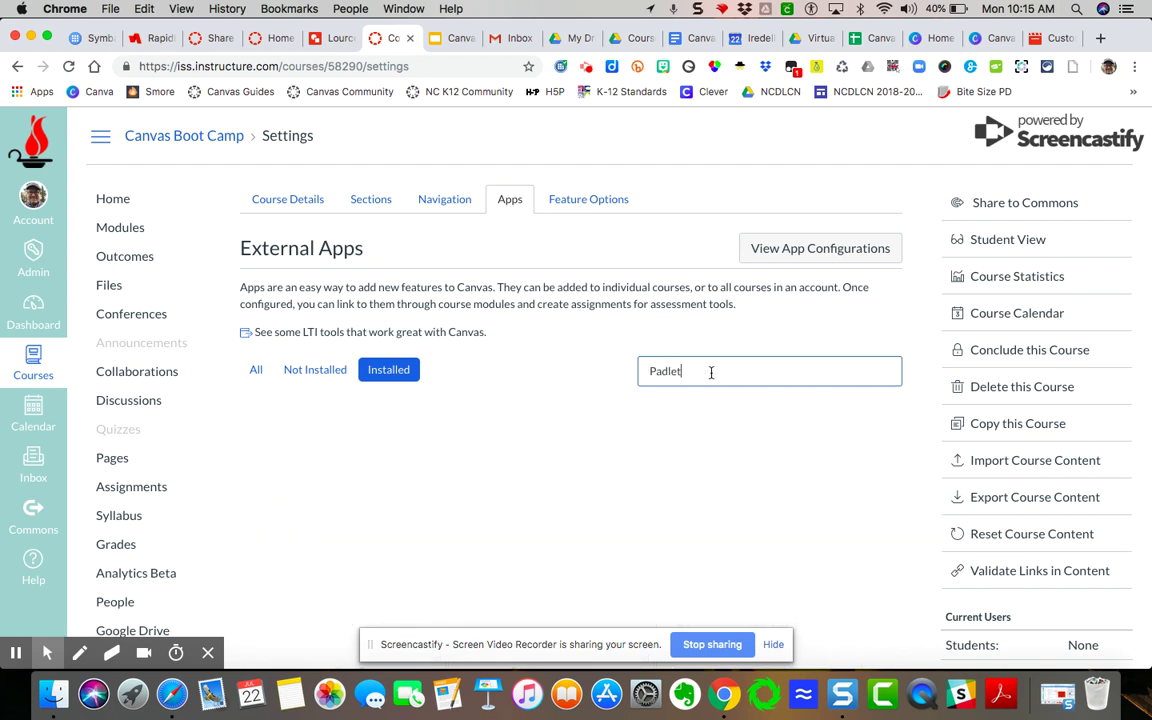
scroll(714, 505, down, 3)
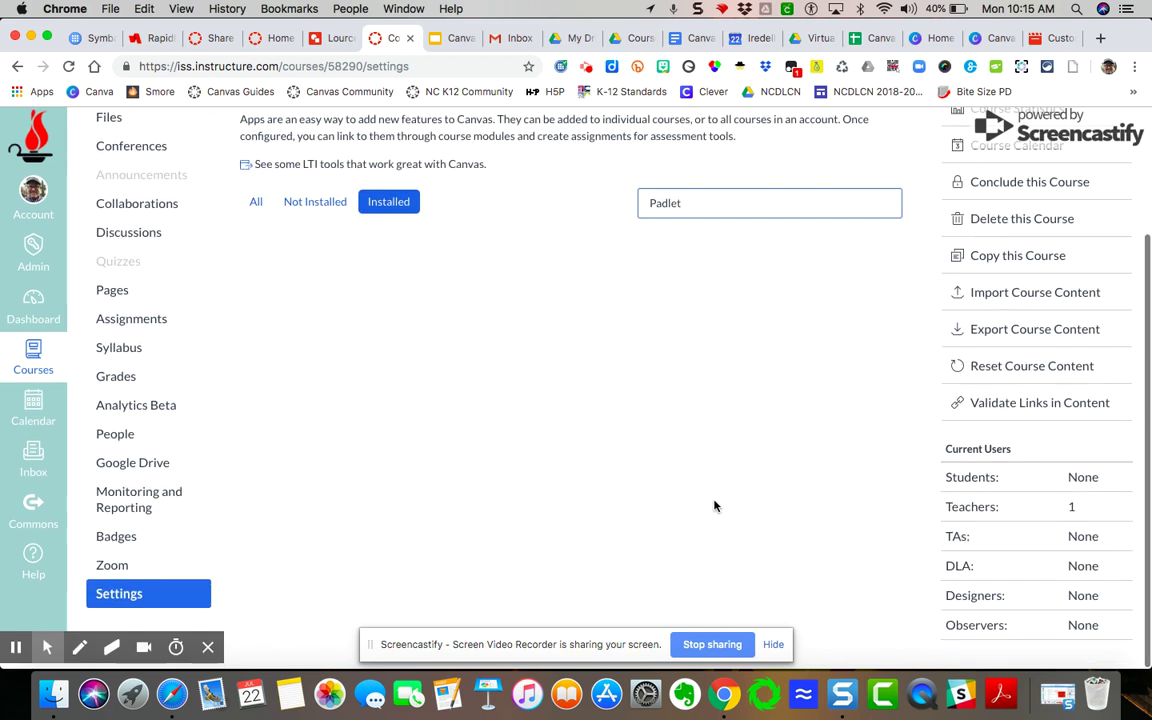
scroll(714, 505, up, 3)
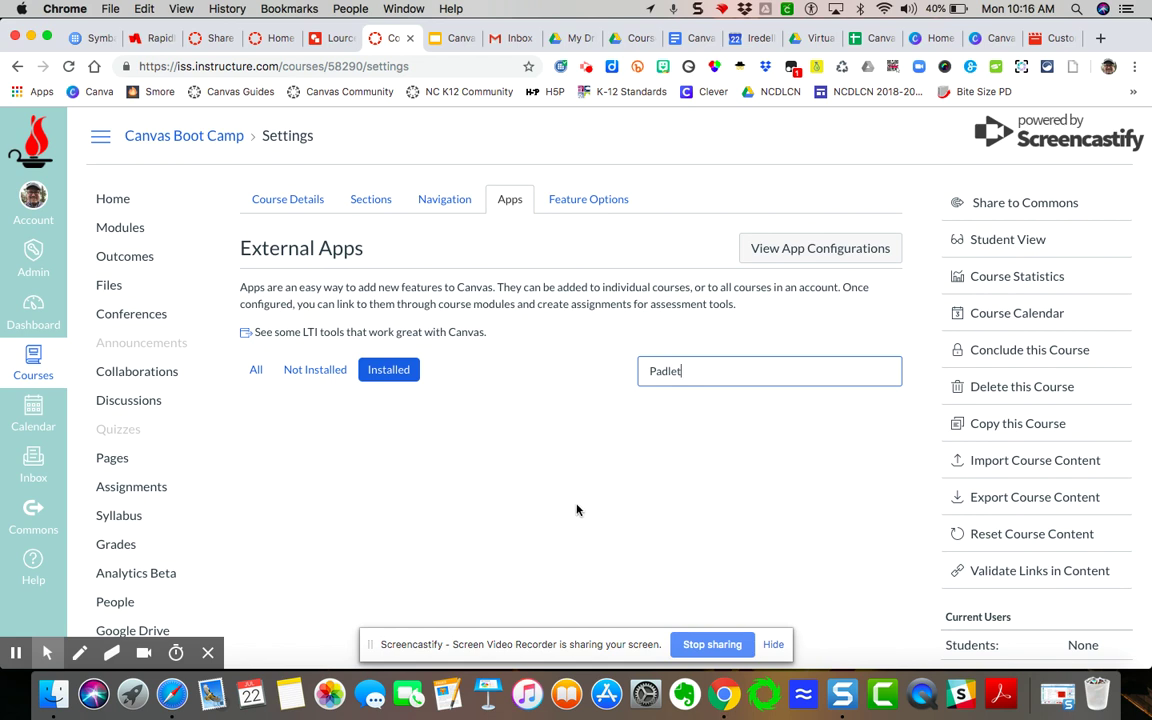
Replace the Padlet filter on the installed apps with Quizlet.
click(705, 366)
key(BackSpace)
key(BackSpace)
key(BackSpace)
key(BackSpace)
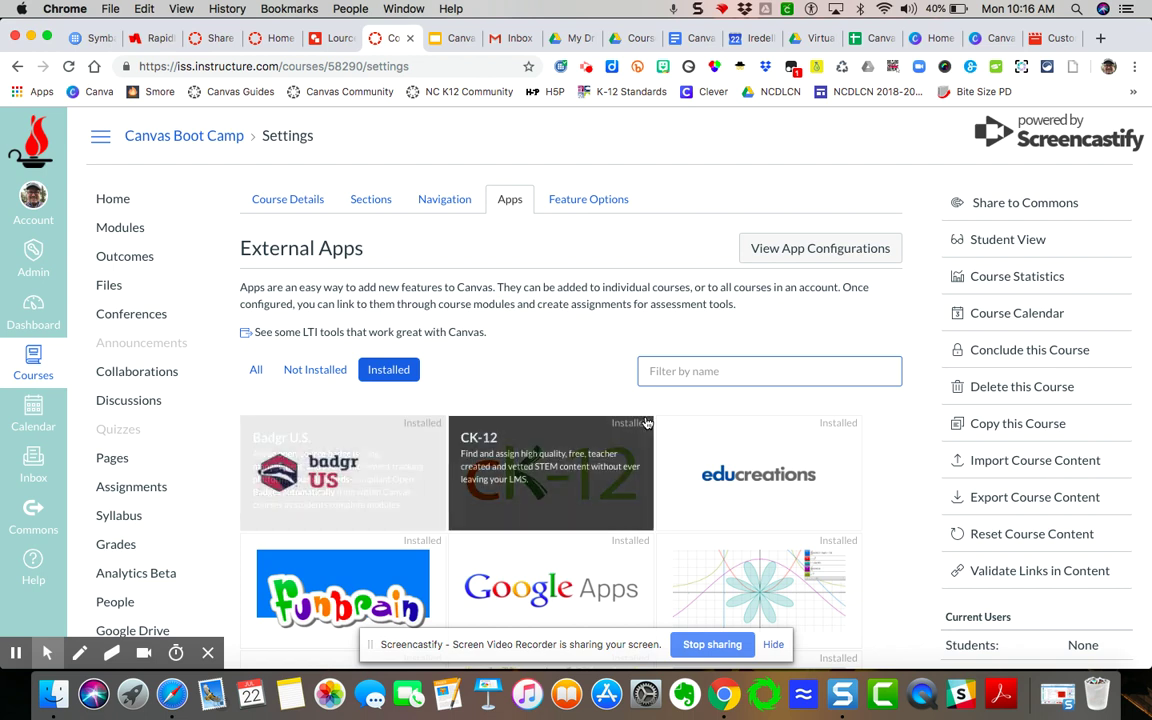
click(699, 370)
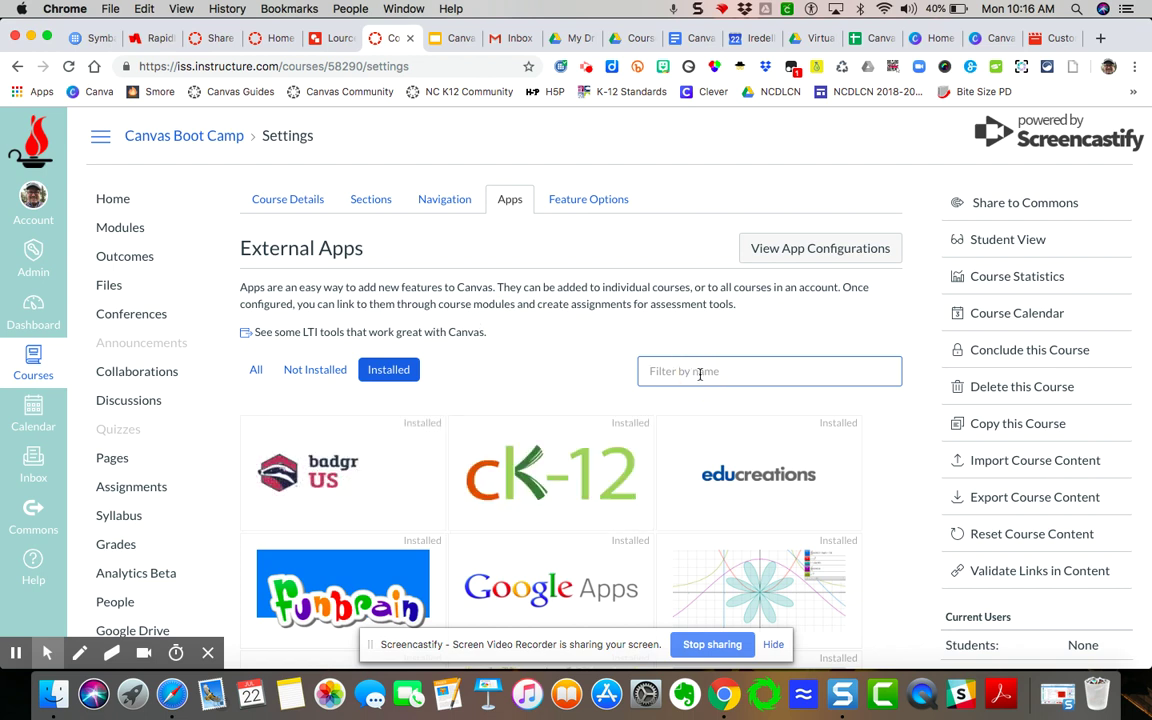
text(Quizlet)
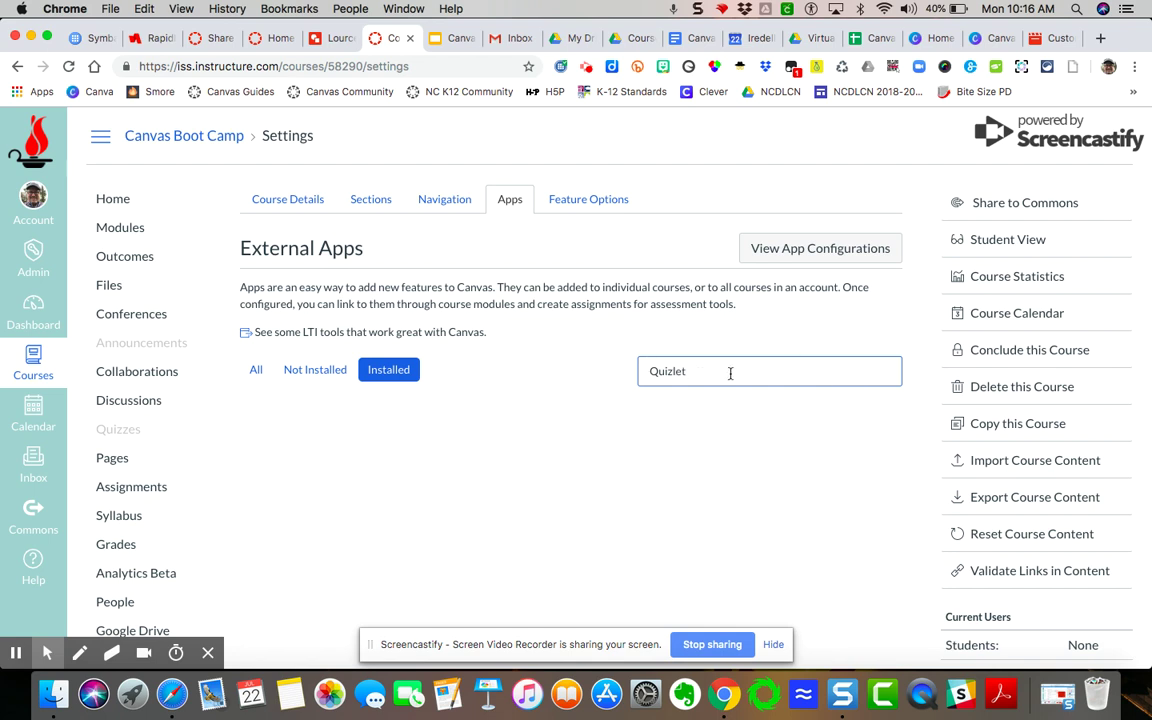
Clear the filter, switch to the apps that are not installed, and search them for Quizlet.
key(BackSpace)
key(BackSpace)
key(BackSpace)
key(BackSpace)
key(BackSpace)
key(BackSpace)
key(BackSpace)
click(316, 370)
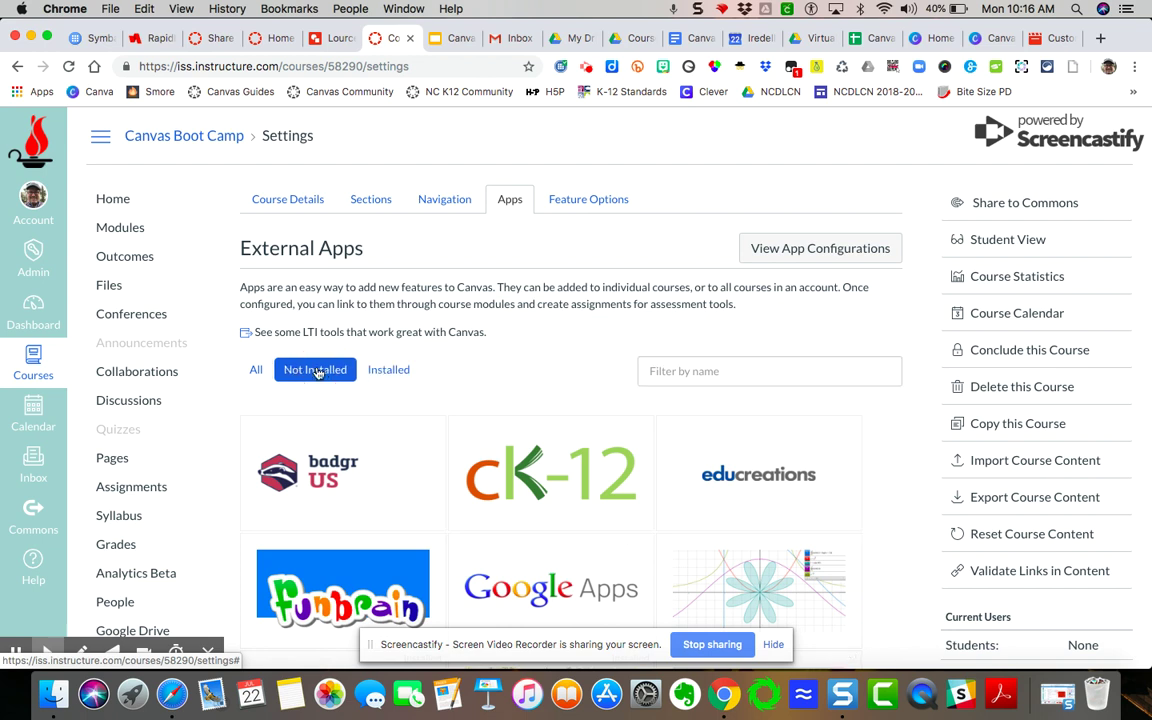
click(727, 381)
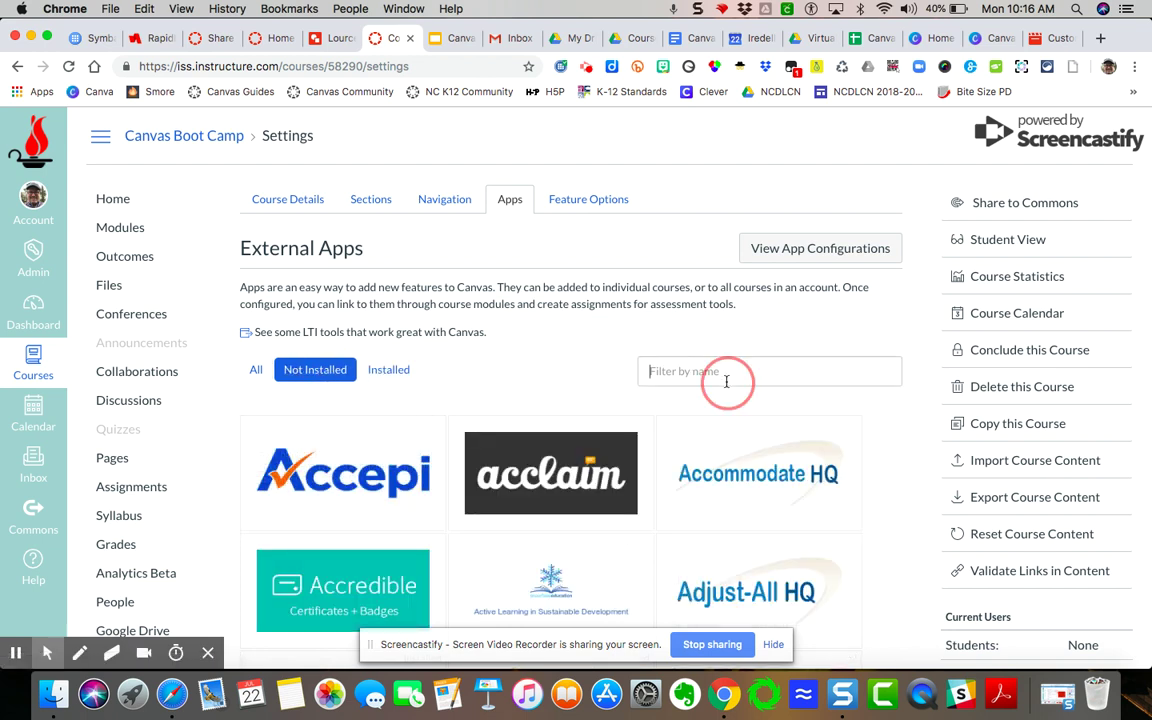
text(Quizlet)
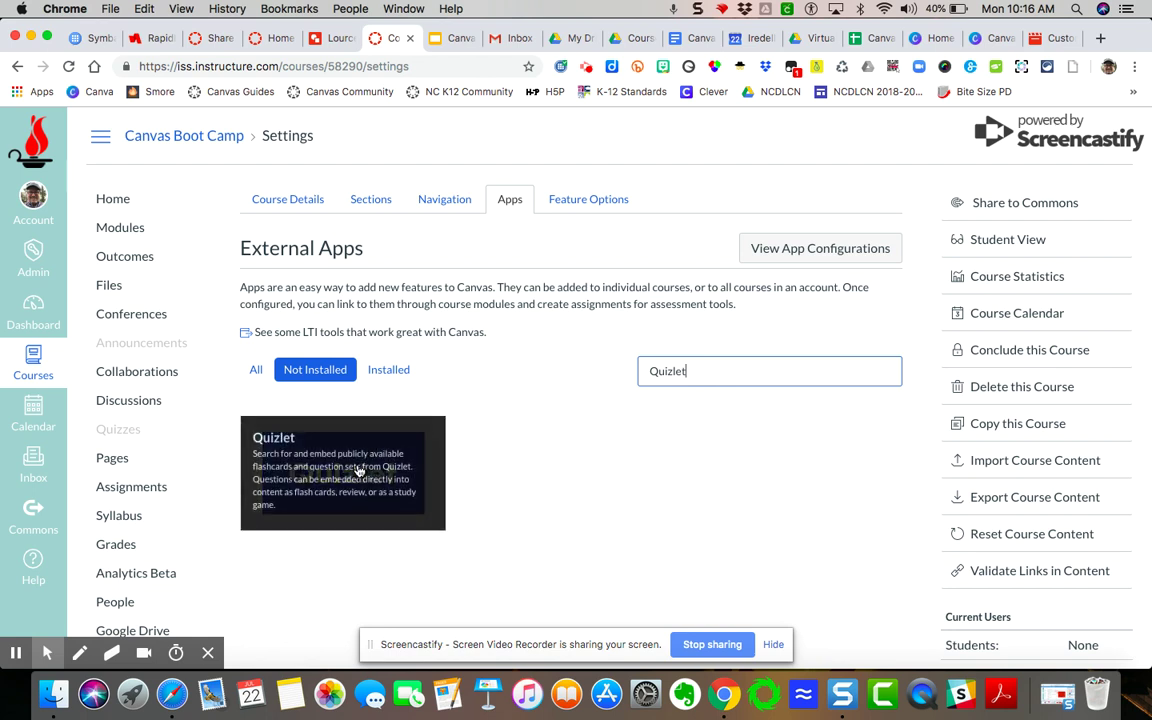
Search the not-installed apps for "formative" and view the Formative app's description.
key(BackSpace)
key(BackSpace)
key(BackSpace)
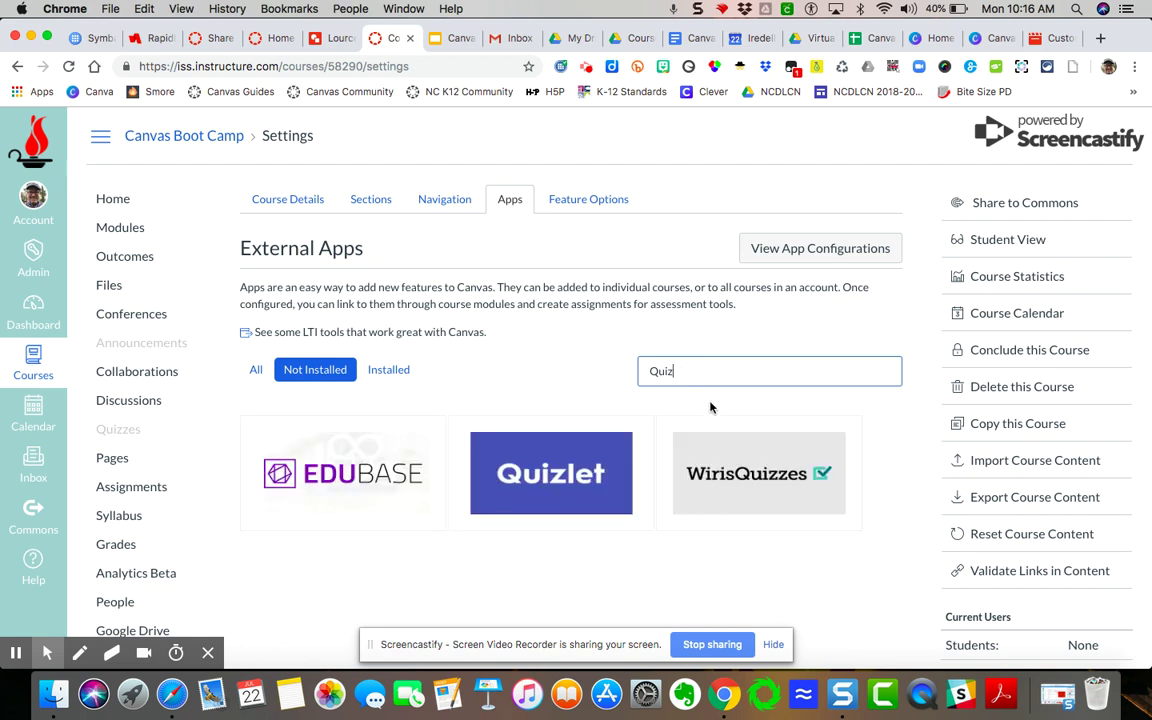
key(BackSpace)
key(BackSpace)
key(BackSpace)
text(formative)
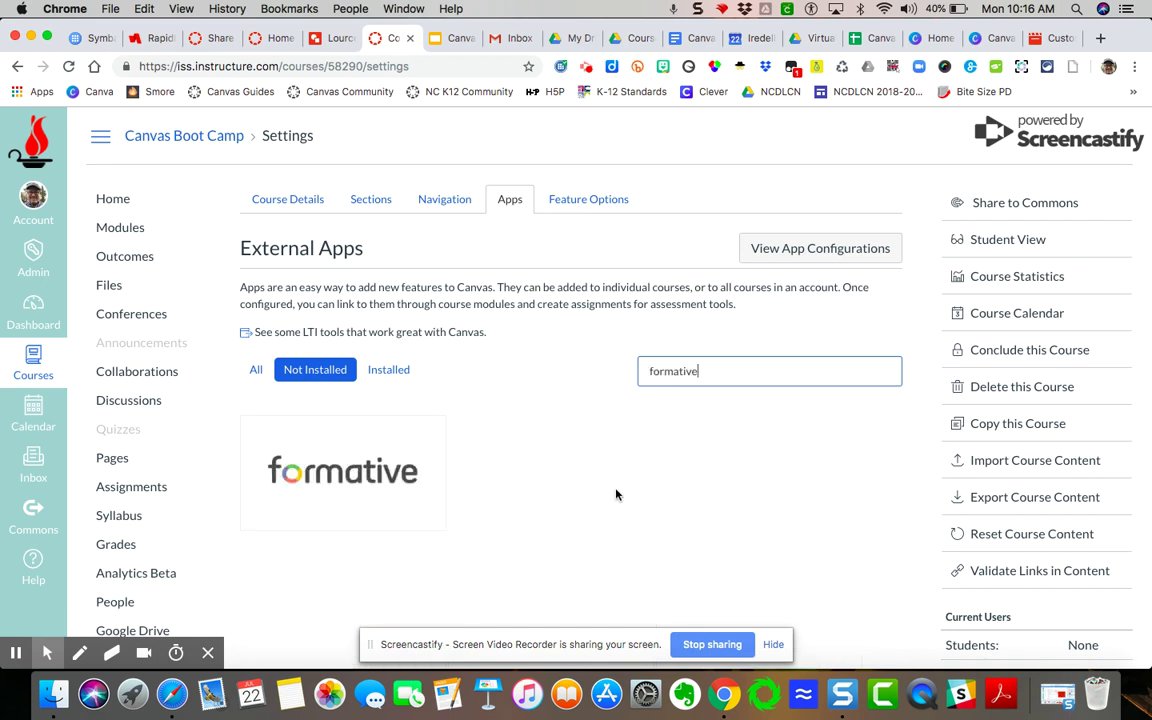
scroll(617, 494, down, 2)
scroll(621, 510, down, 1)
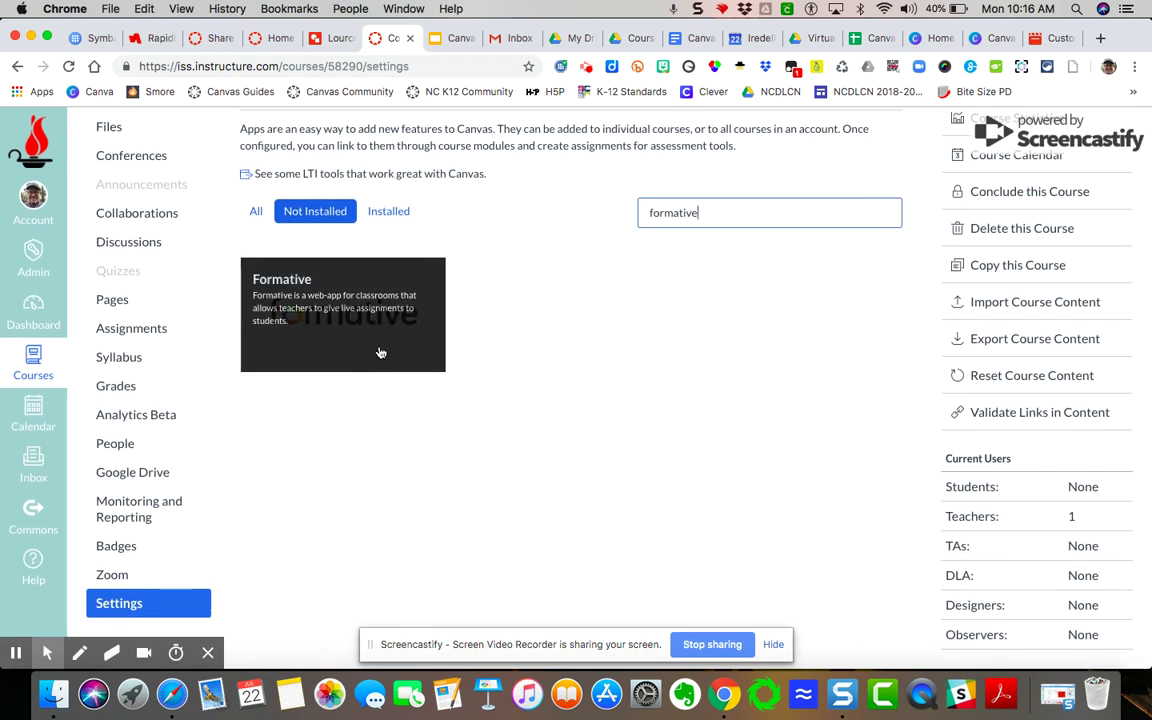
scroll(715, 309, up, 1)
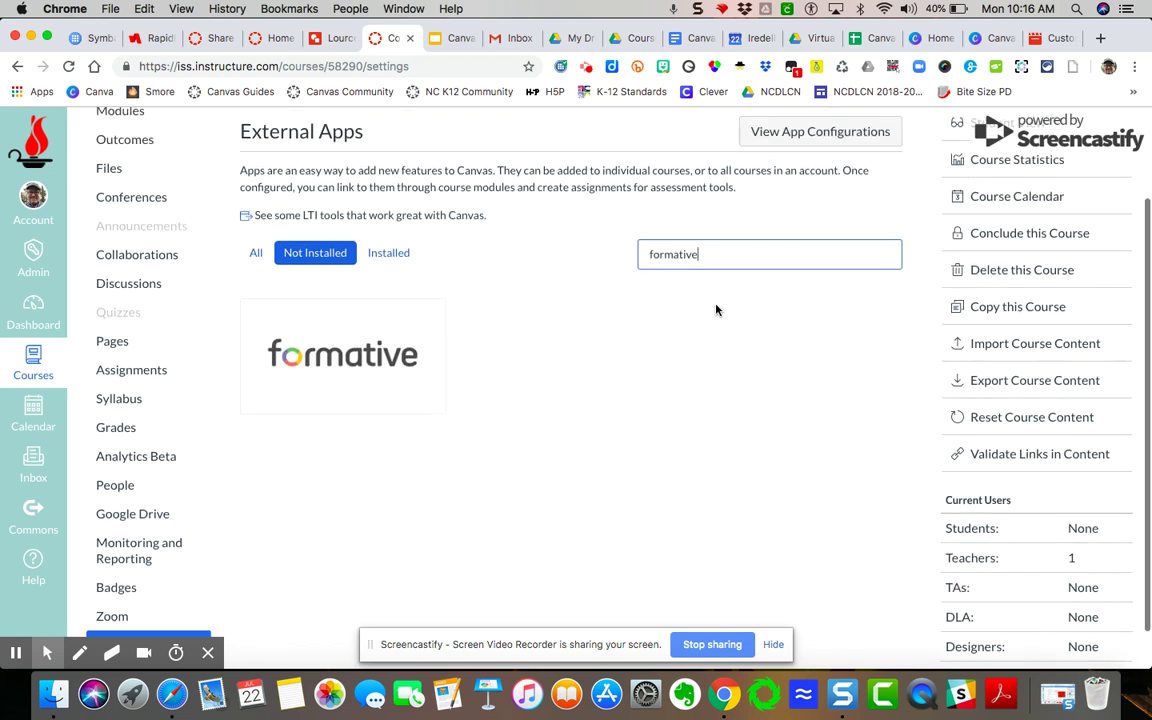
Replace the "formative" filter on the not-installed apps with "qu".
key(BackSpace)
key(BackSpace)
key(BackSpace)
key(BackSpace)
key(BackSpace)
key(BackSpace)
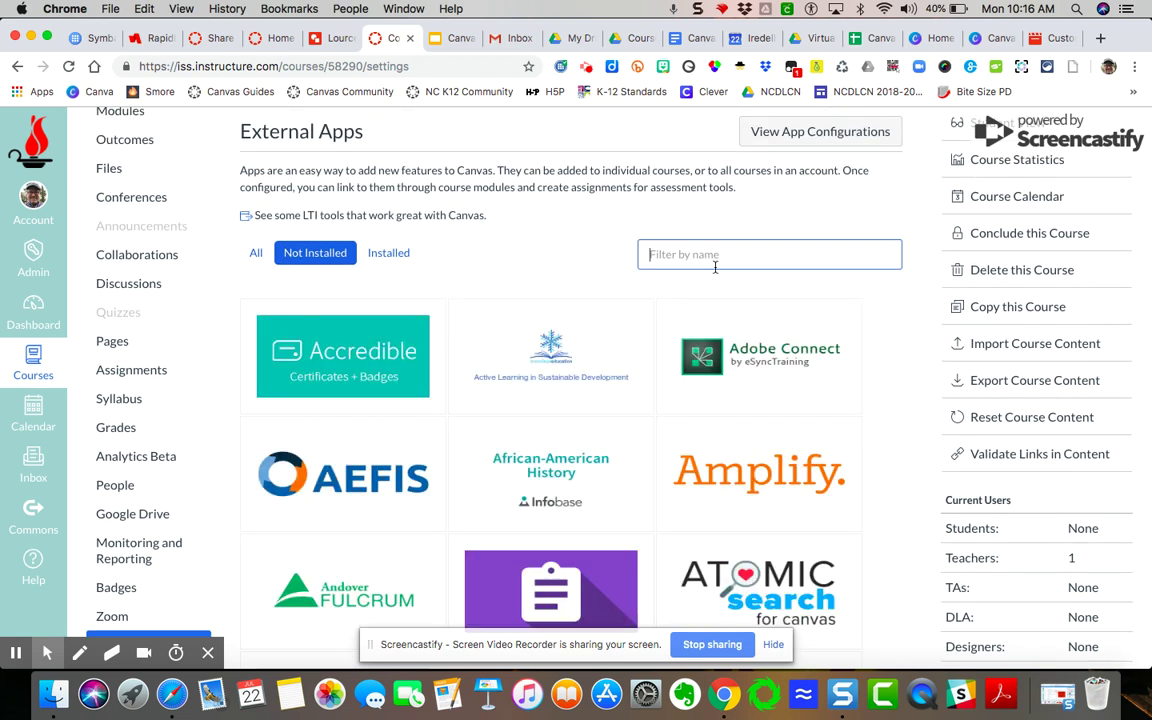
text(qu)
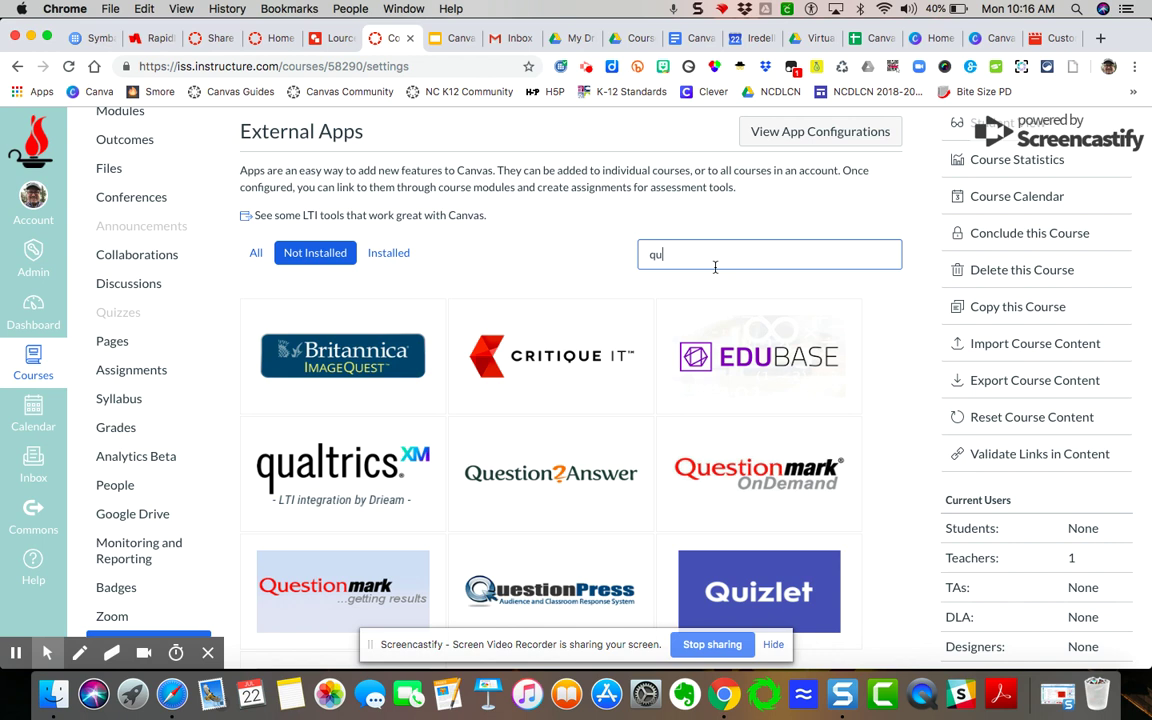
Add the Quizlet app to the course under the name Quizlet.
mouse_move(770, 604)
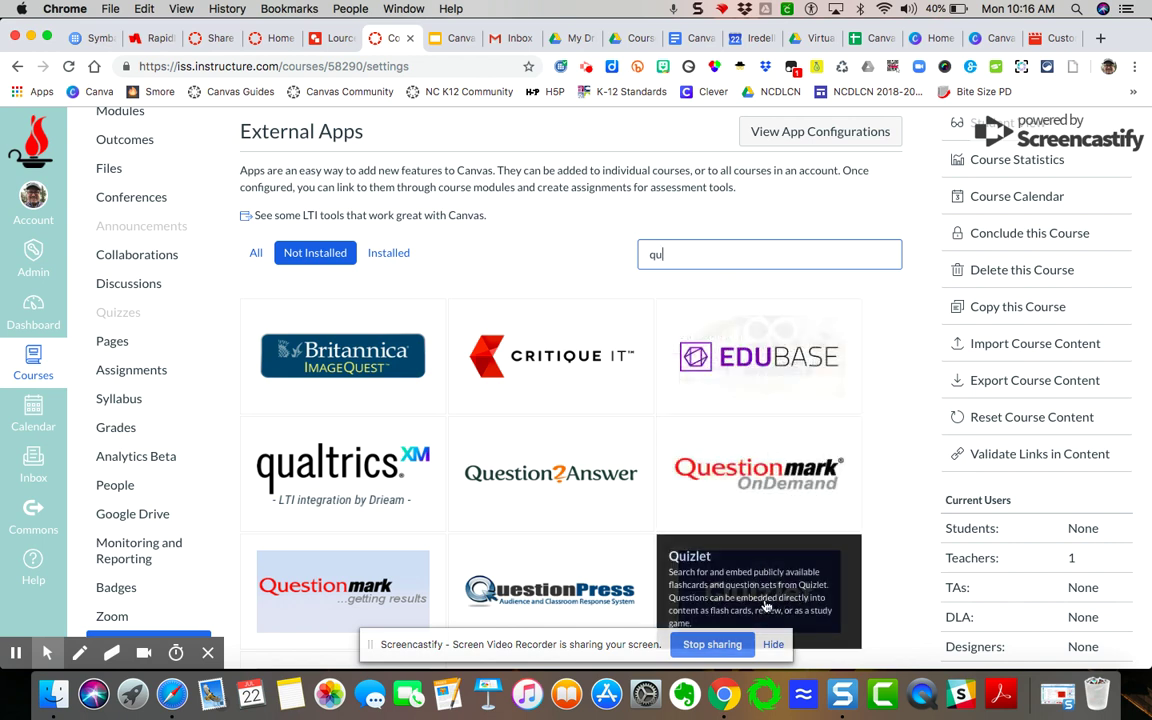
click(770, 604)
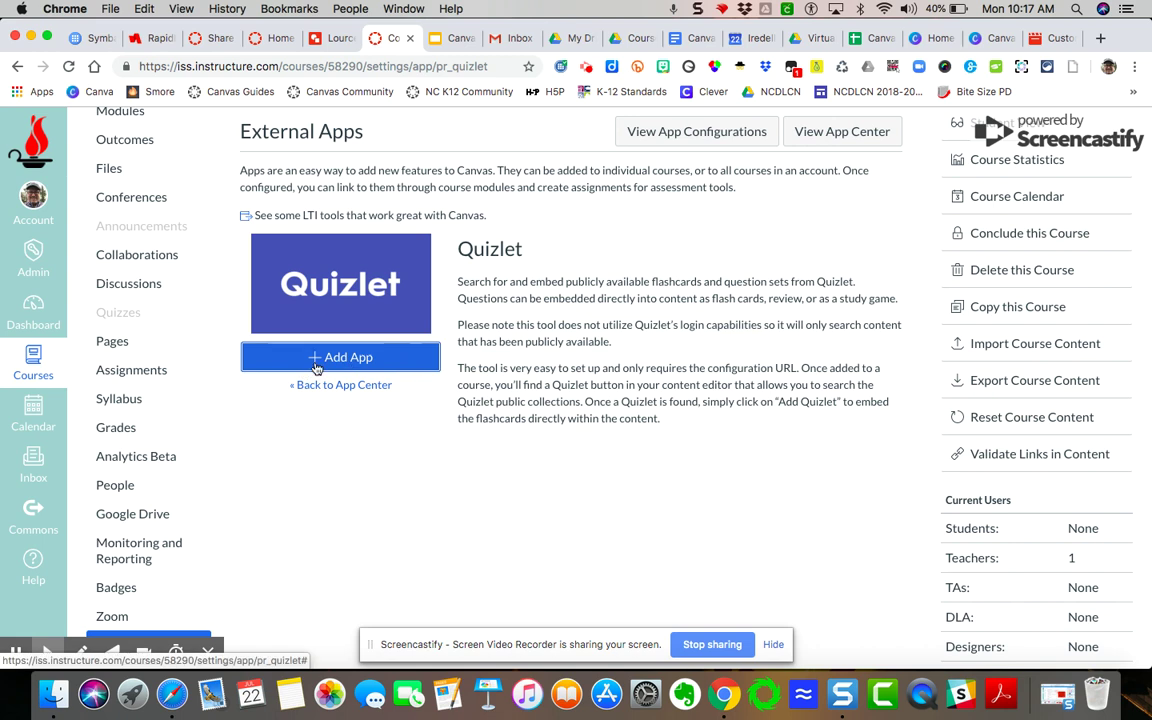
click(351, 358)
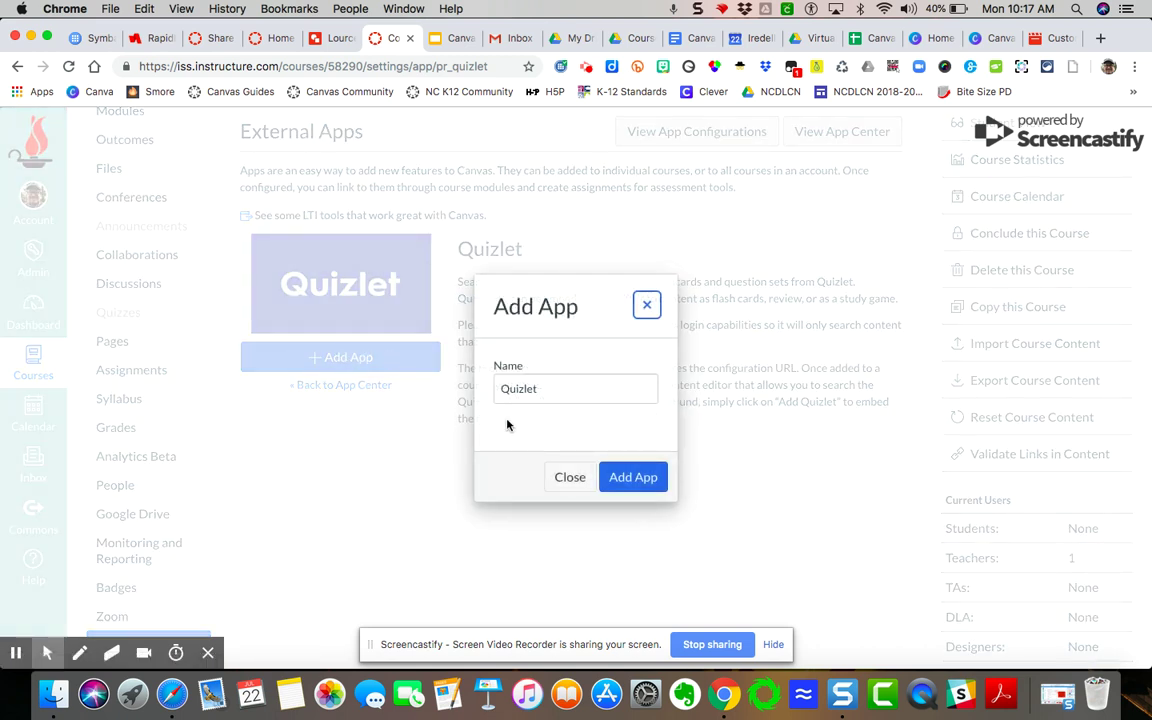
click(633, 478)
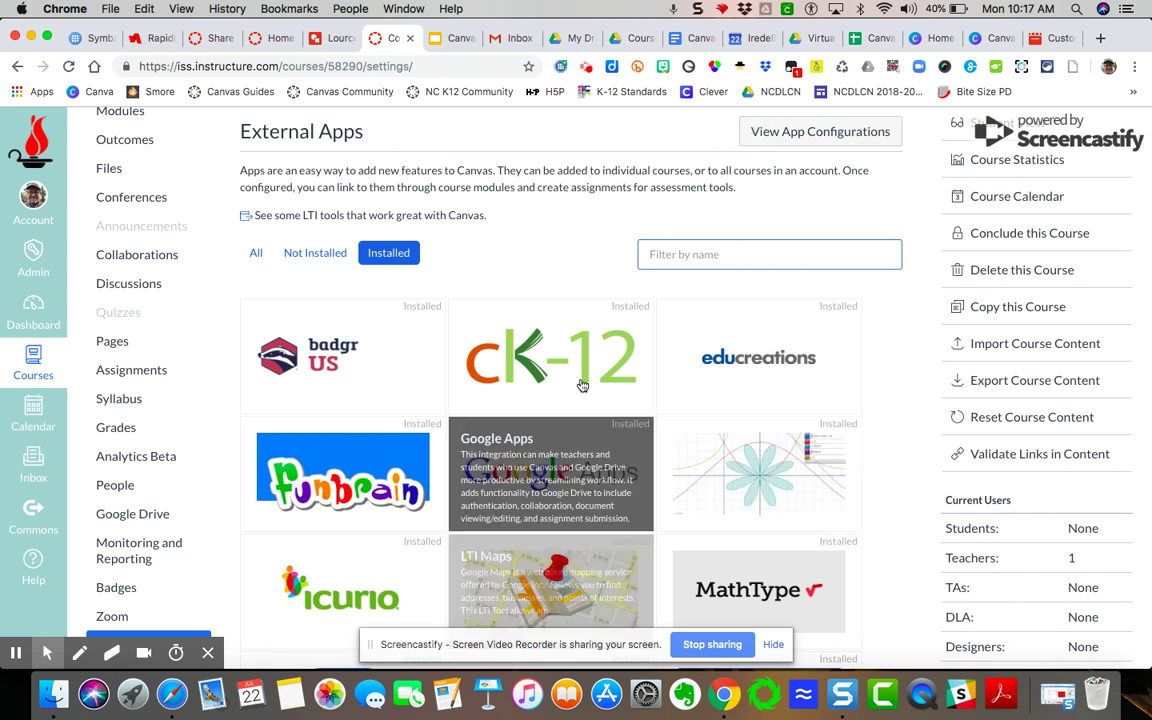
scroll(520, 480, up, 3)
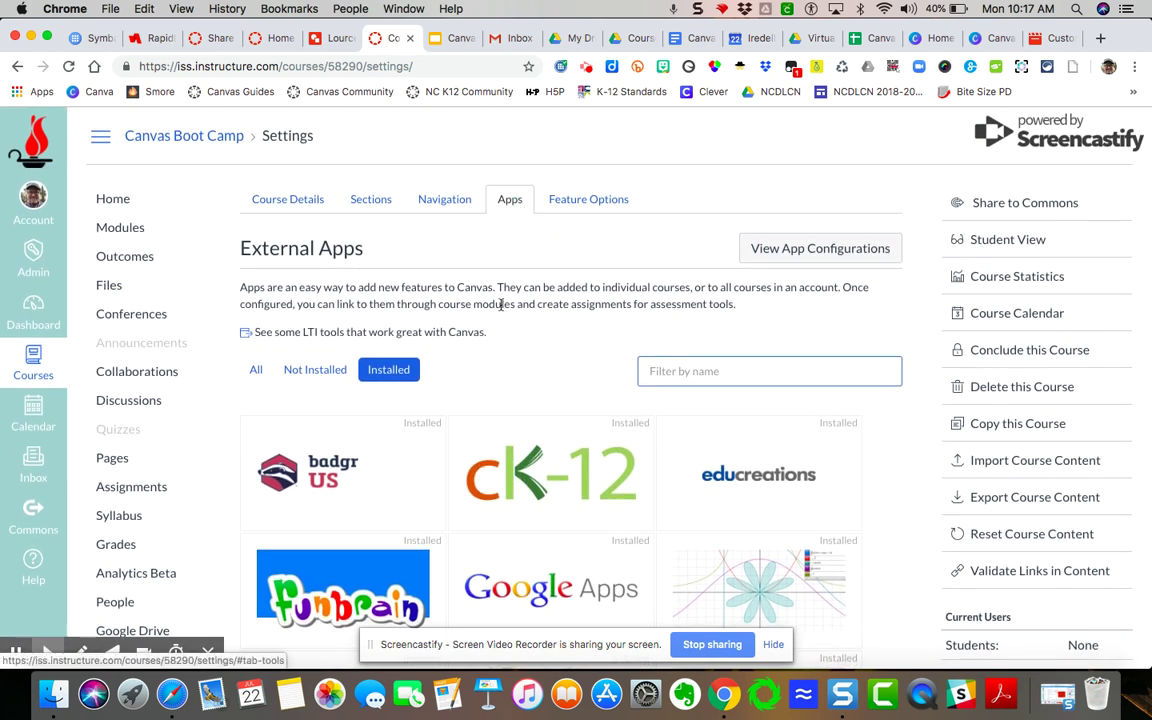
Look through the course's installed apps, including the newly added Quizlet app.
scroll(500, 310, down, 4)
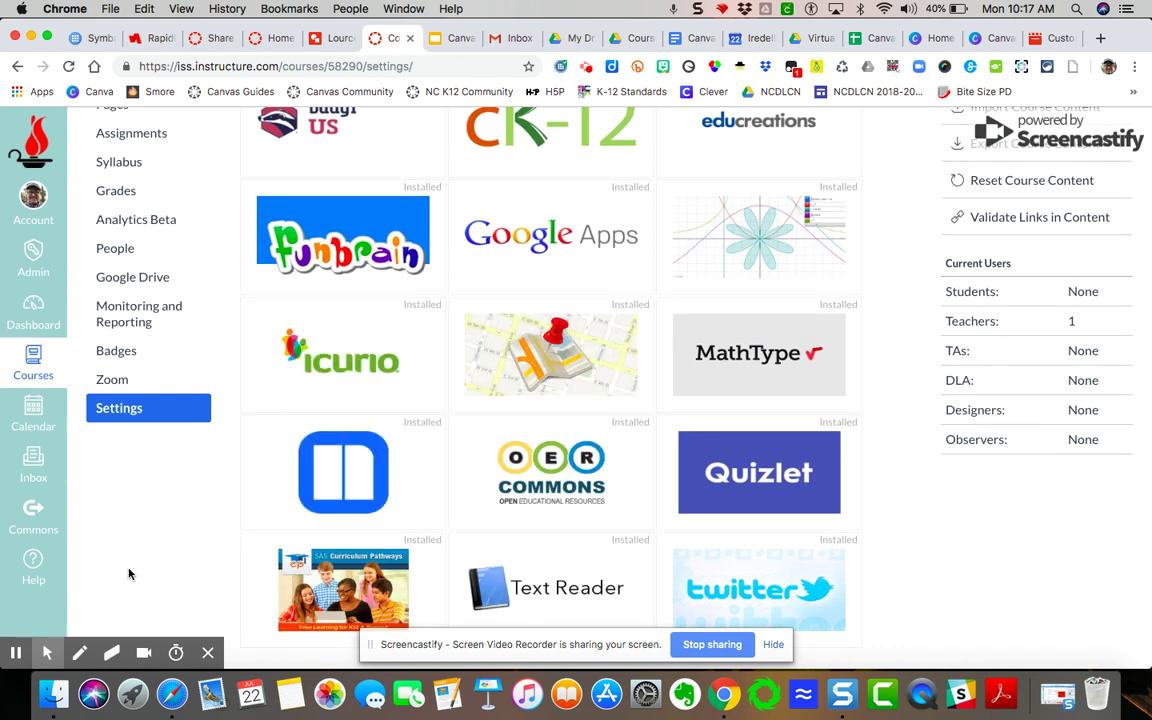
scroll(128, 573, up, 2)
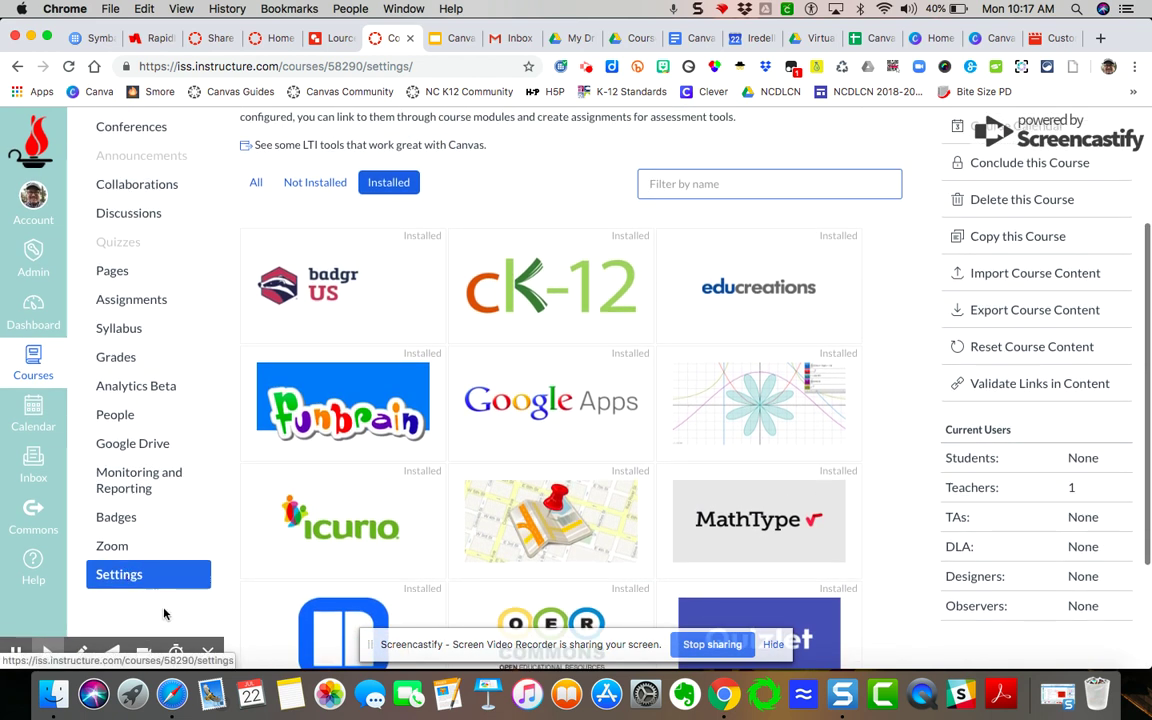
scroll(200, 625, down, 1)
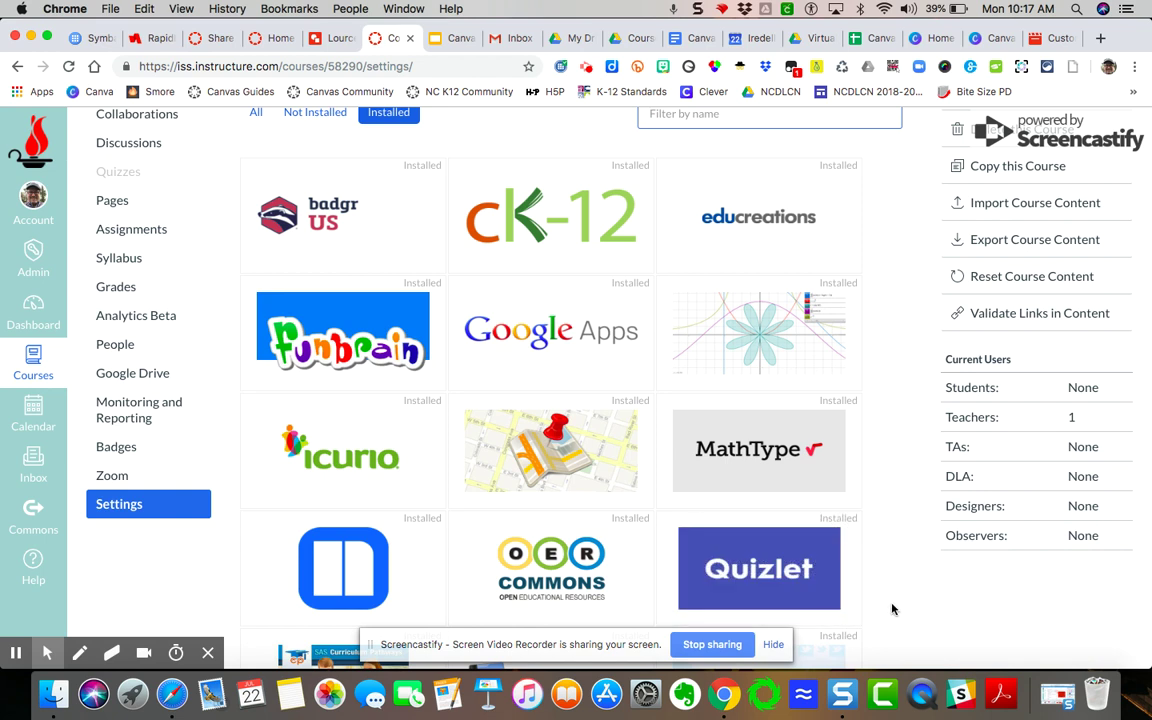
scroll(893, 609, down, 1)
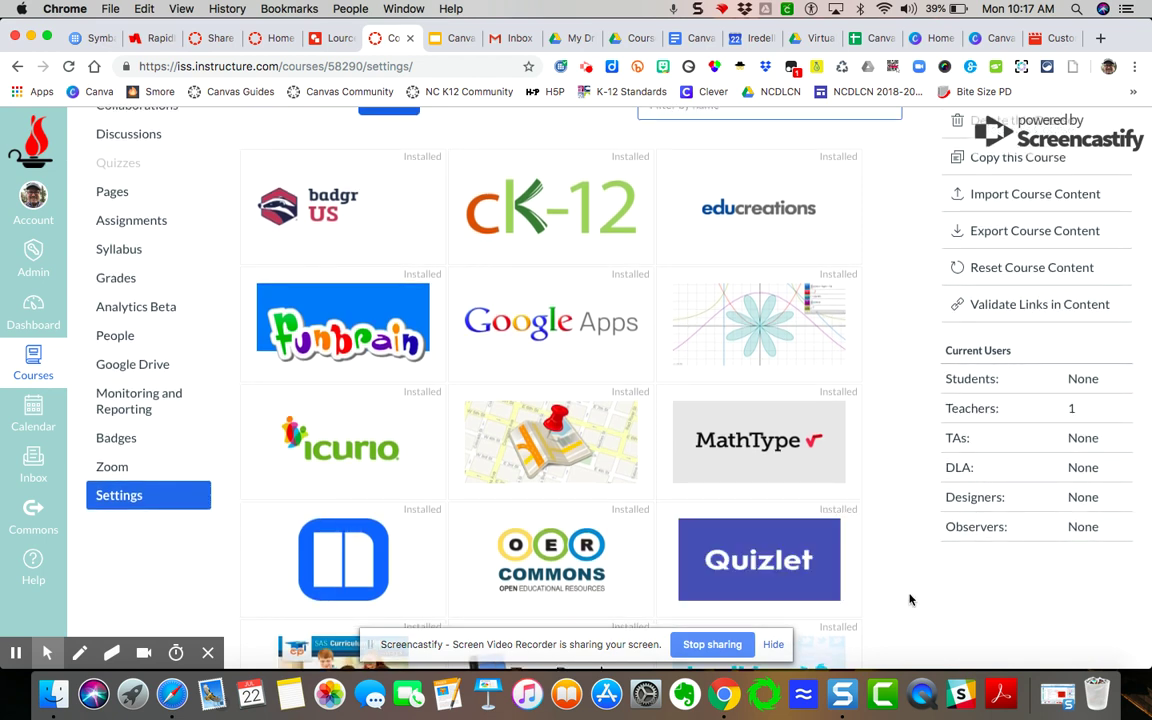
scroll(910, 600, up, 5)
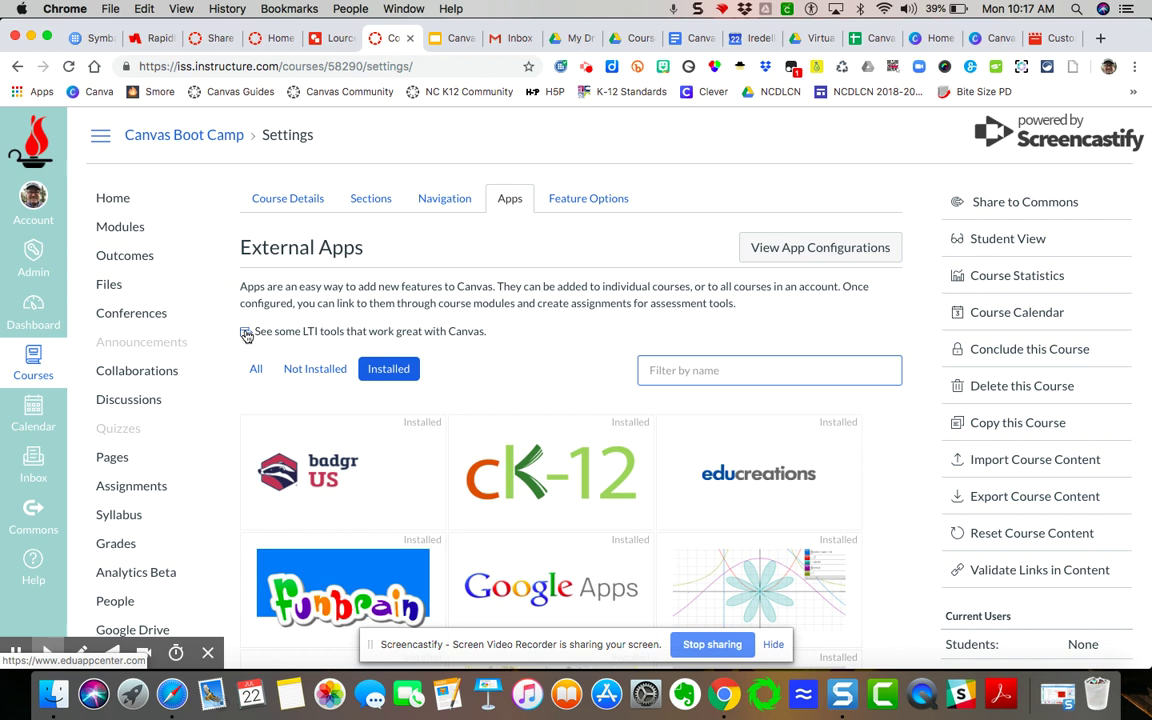
Open the collection of LTI tools that work great with Canvas and browse its first apps.
click(246, 335)
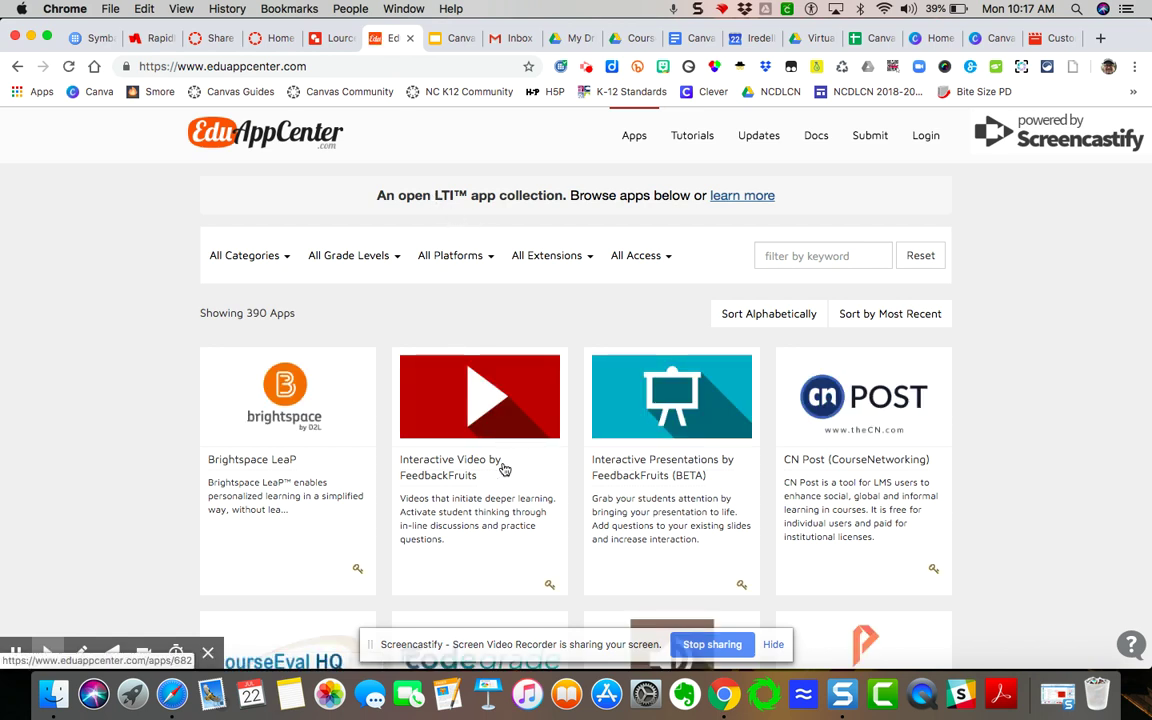
scroll(505, 470, down, 2)
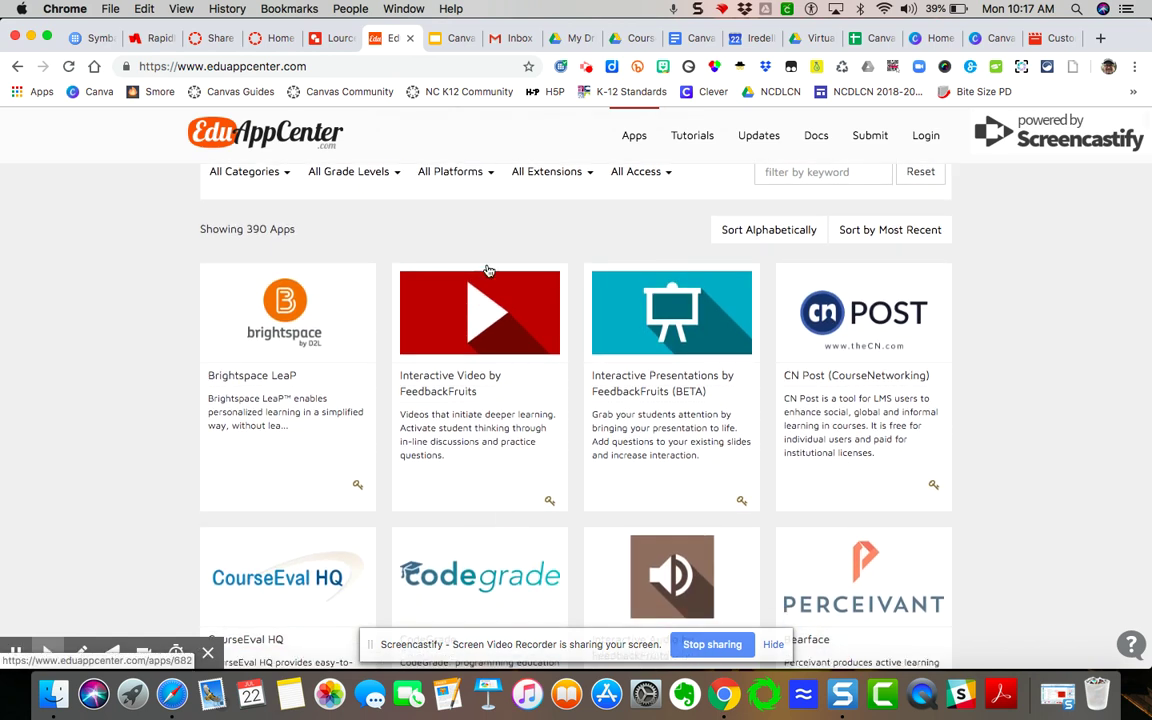
scroll(480, 545, down, 4)
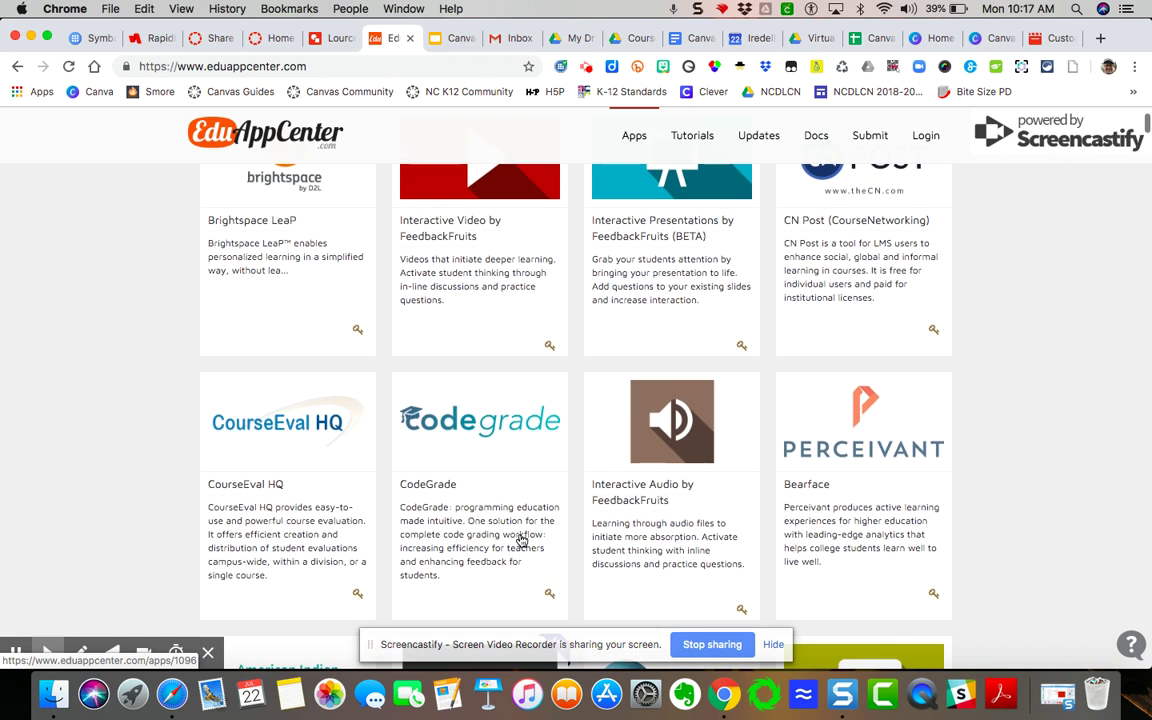
Open the CodeGrade app's page and examine its overview, supported platforms and key requirement.
click(553, 595)
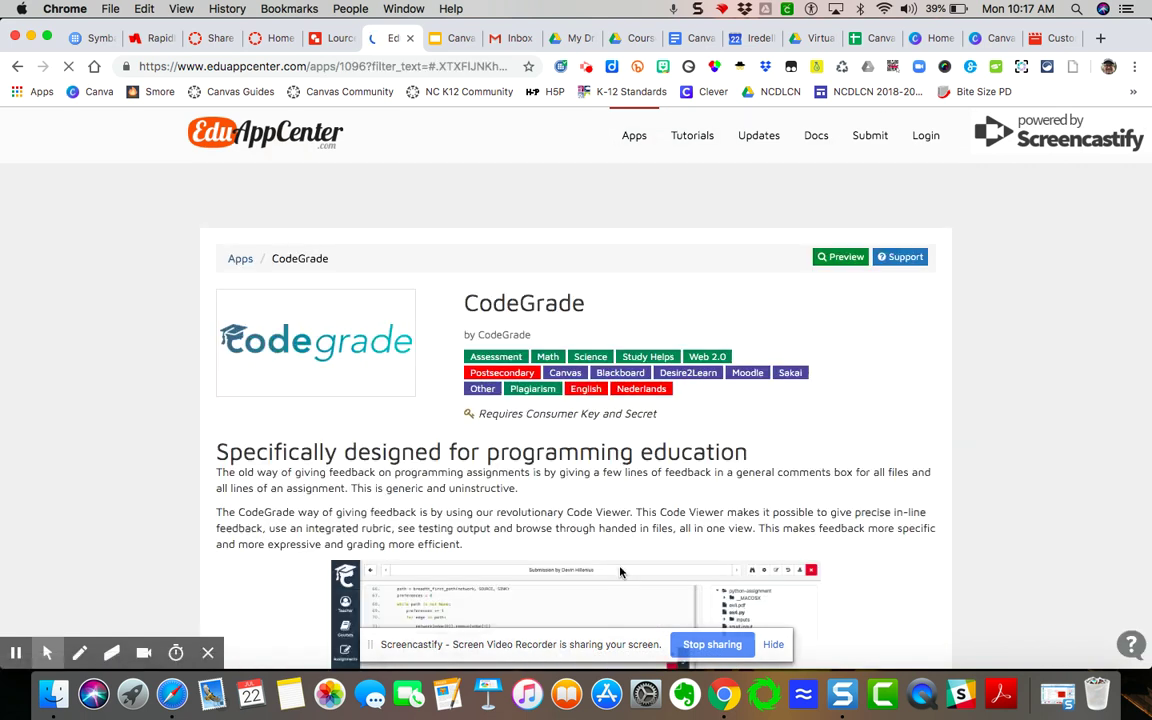
scroll(652, 558, down, 2)
scroll(652, 558, down, 4)
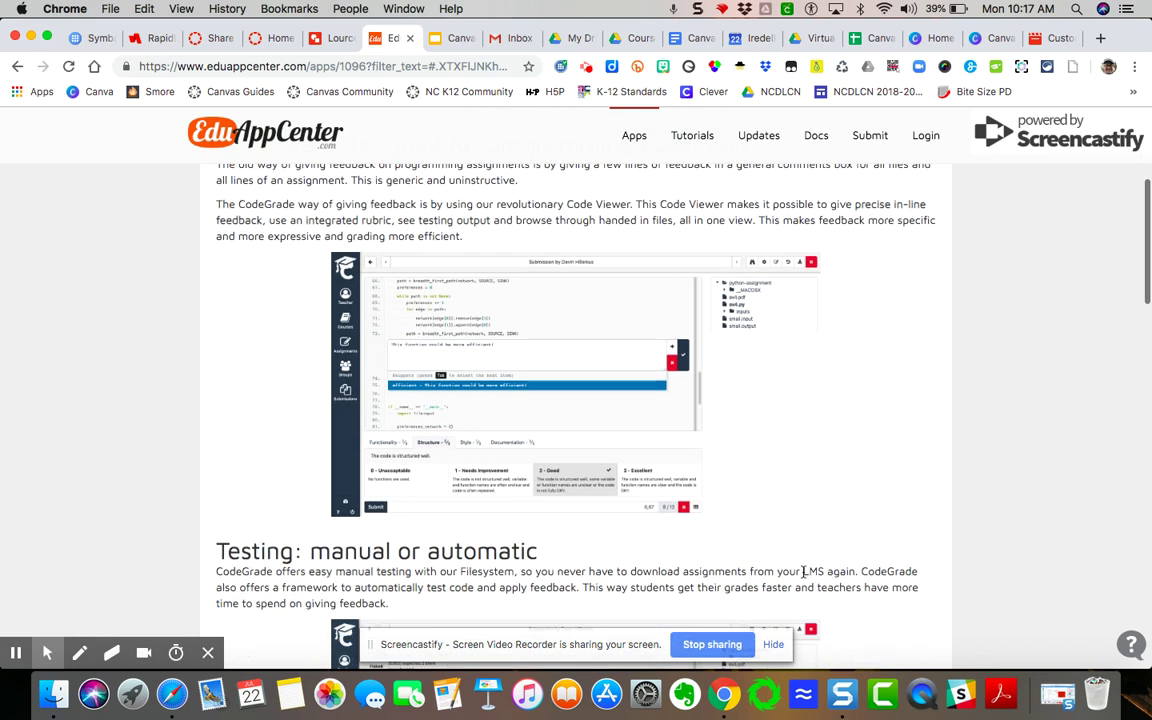
scroll(804, 571, down, 2)
scroll(855, 604, up, 10)
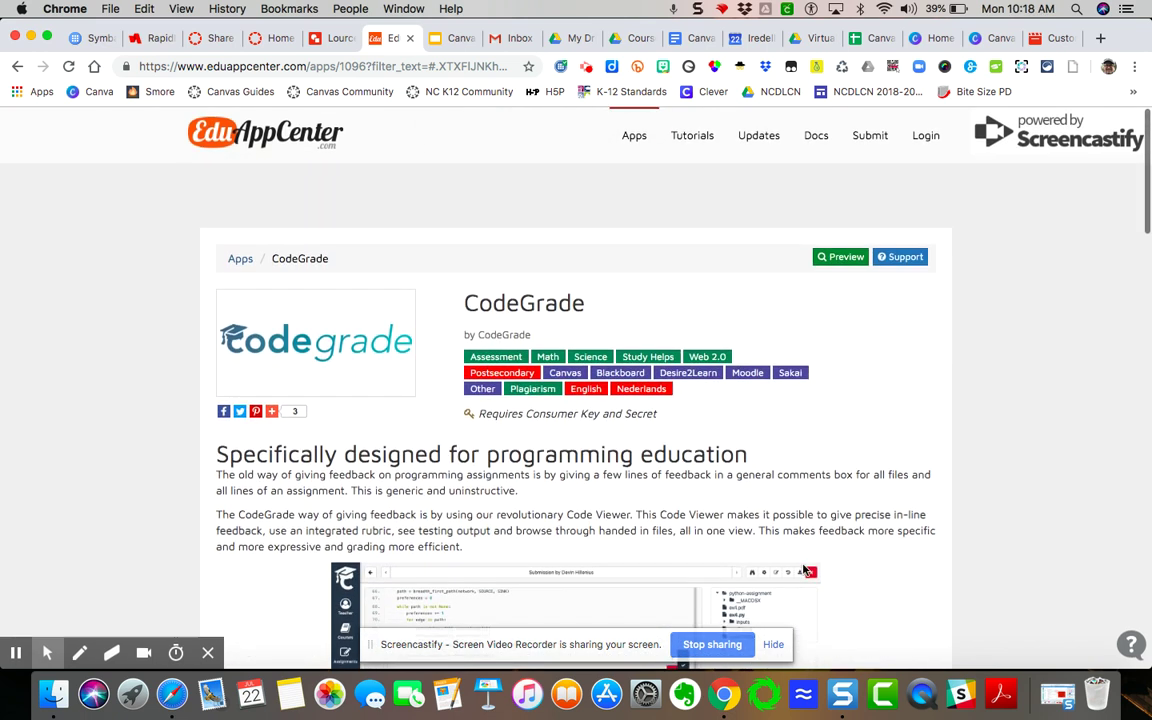
scroll(854, 604, down, 4)
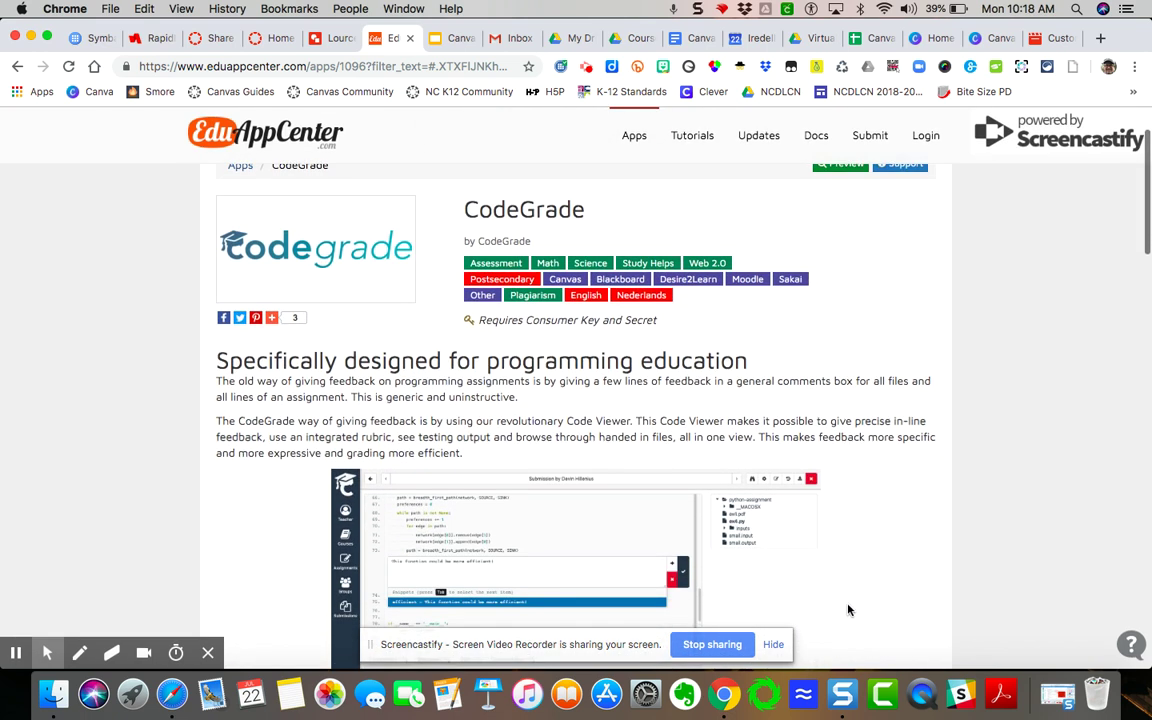
scroll(830, 609, up, 2)
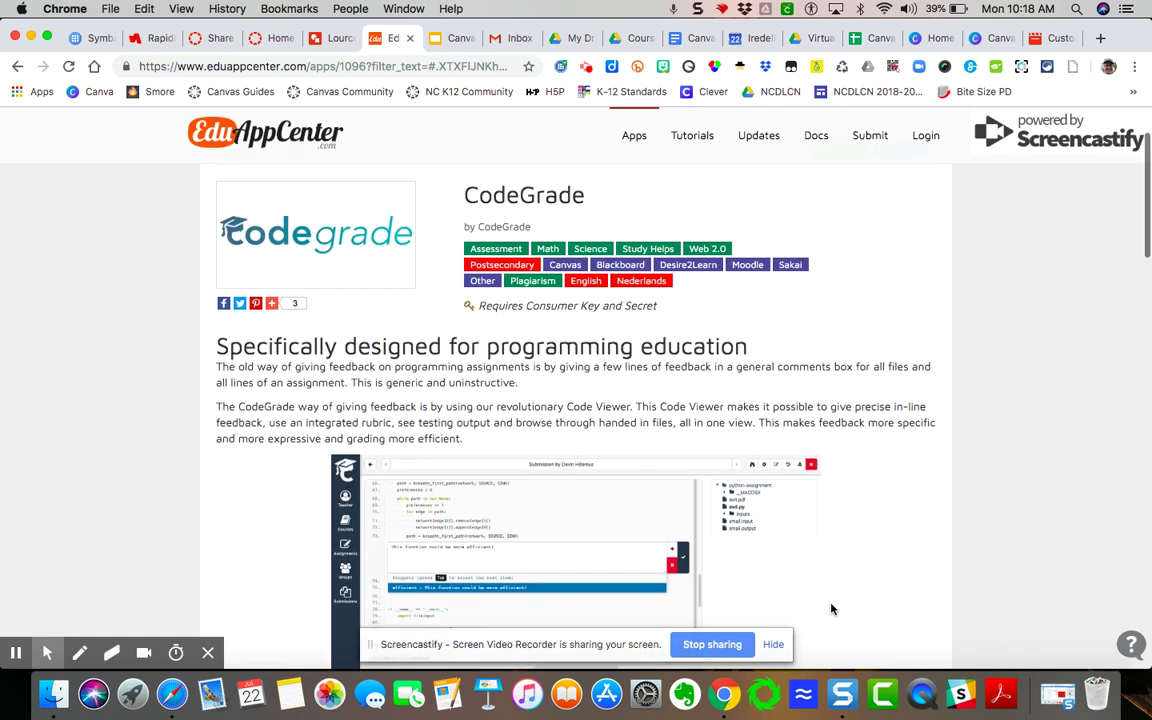
Read through CodeGrade's feature descriptions, installation instructions and policy sections down to its configuration URL.
scroll(536, 408, down, 7)
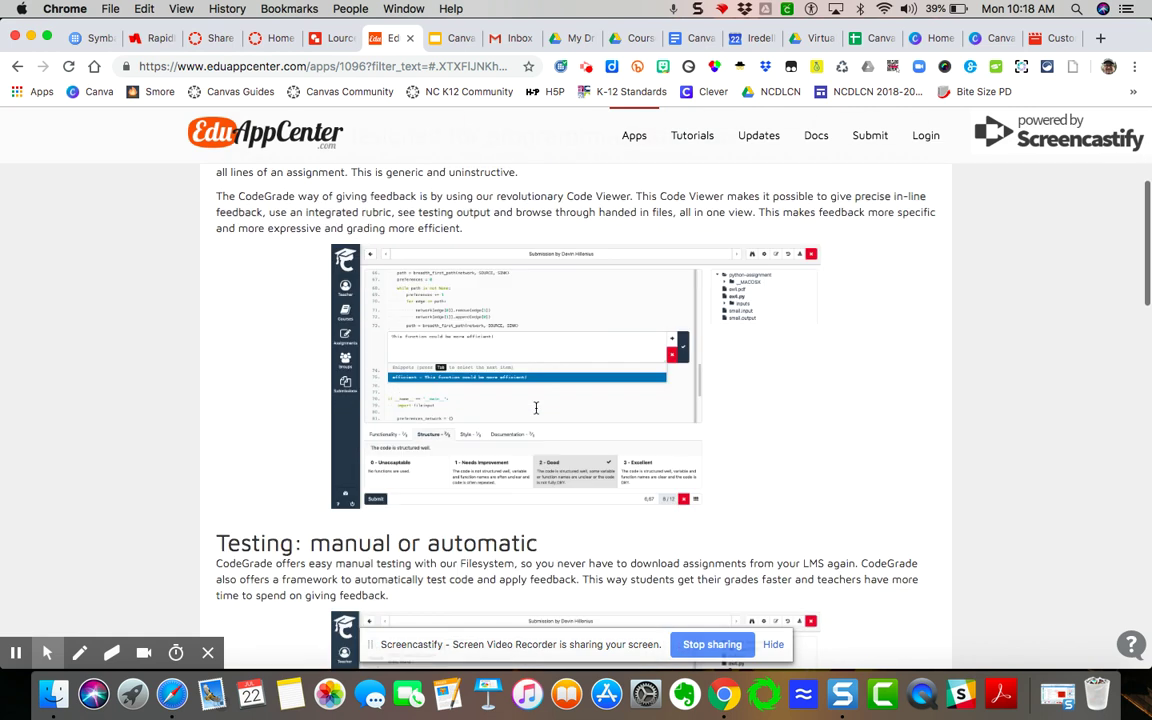
scroll(788, 443, down, 8)
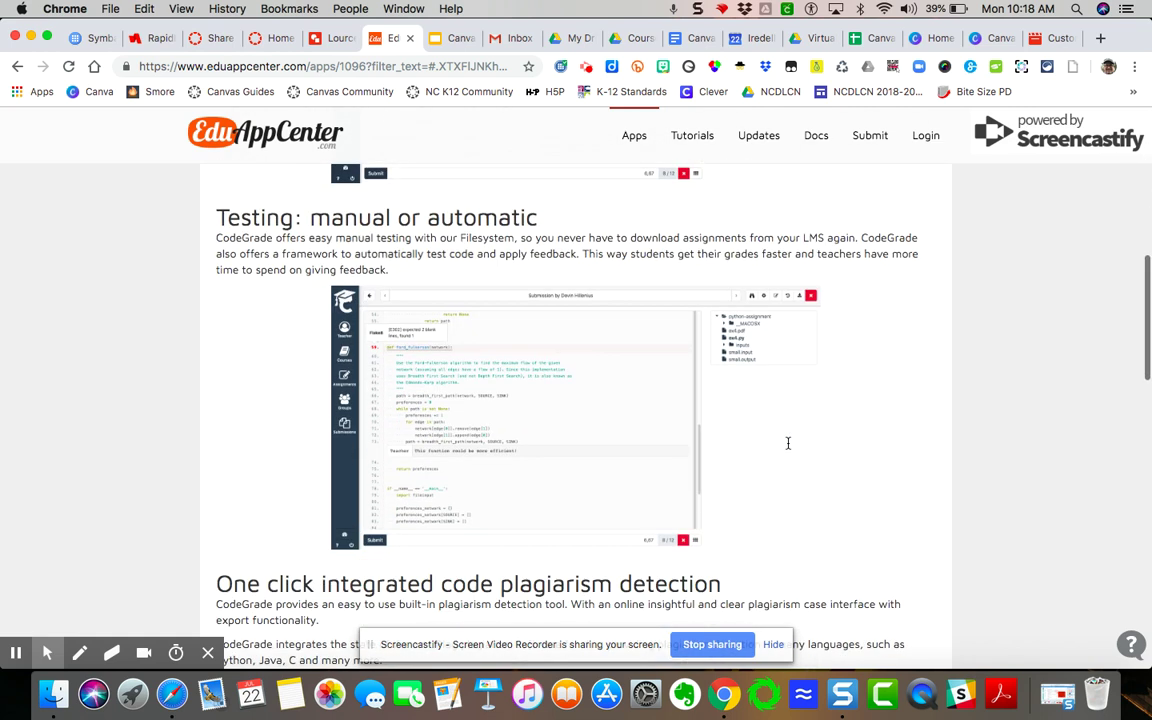
scroll(808, 497, down, 1)
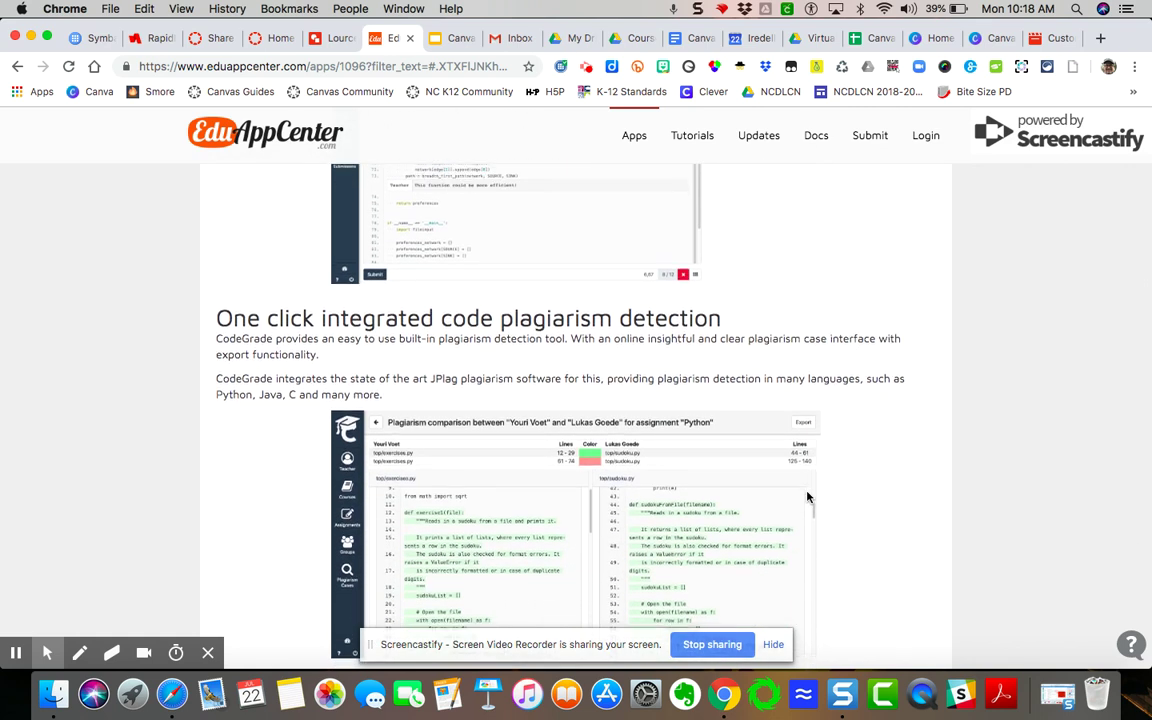
scroll(808, 497, down, 10)
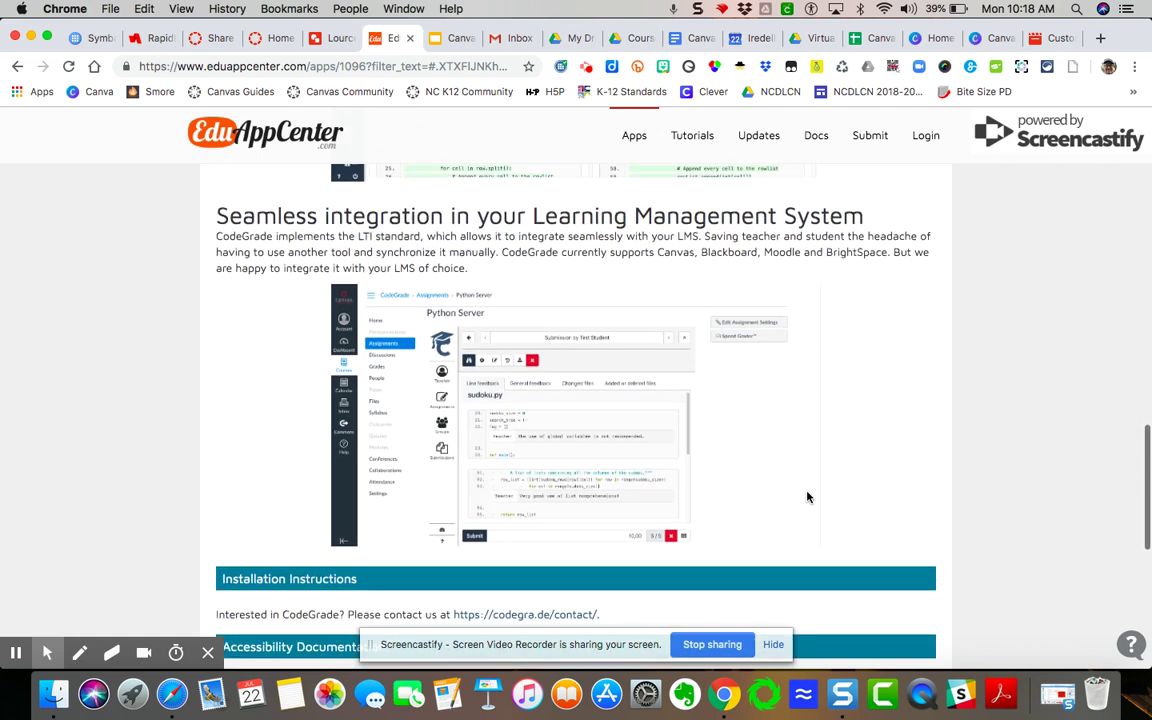
scroll(808, 497, down, 1)
scroll(808, 497, down, 1)
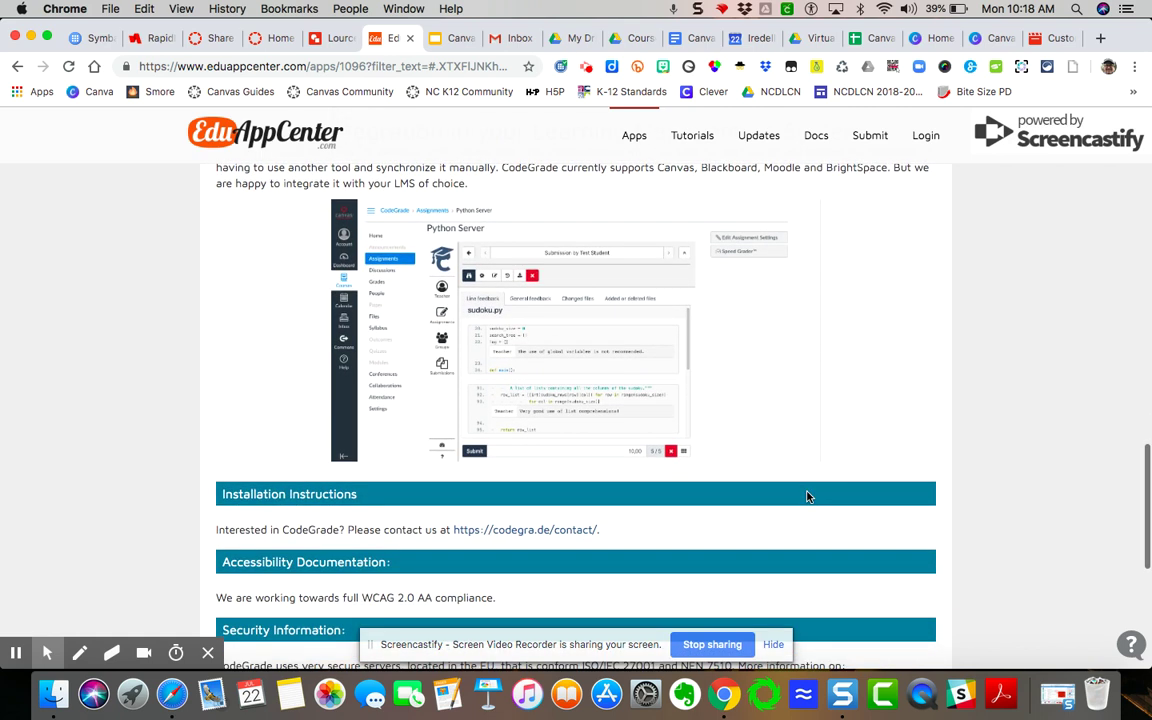
scroll(760, 595, down, 5)
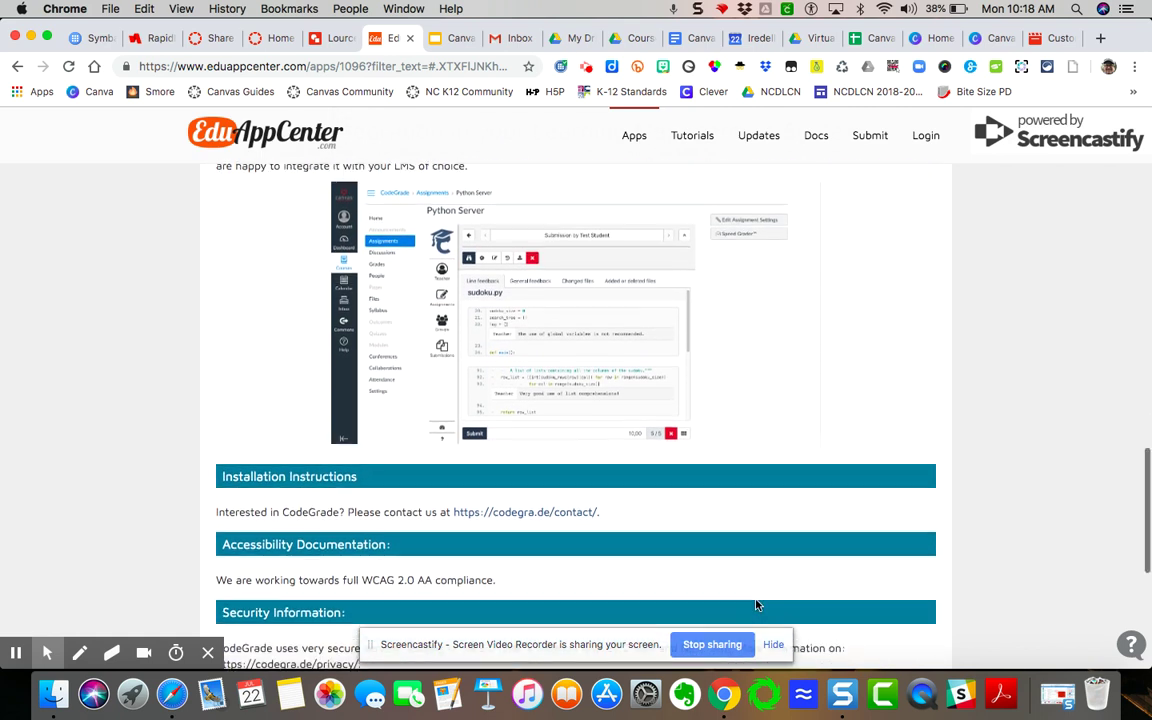
scroll(758, 606, down, 1)
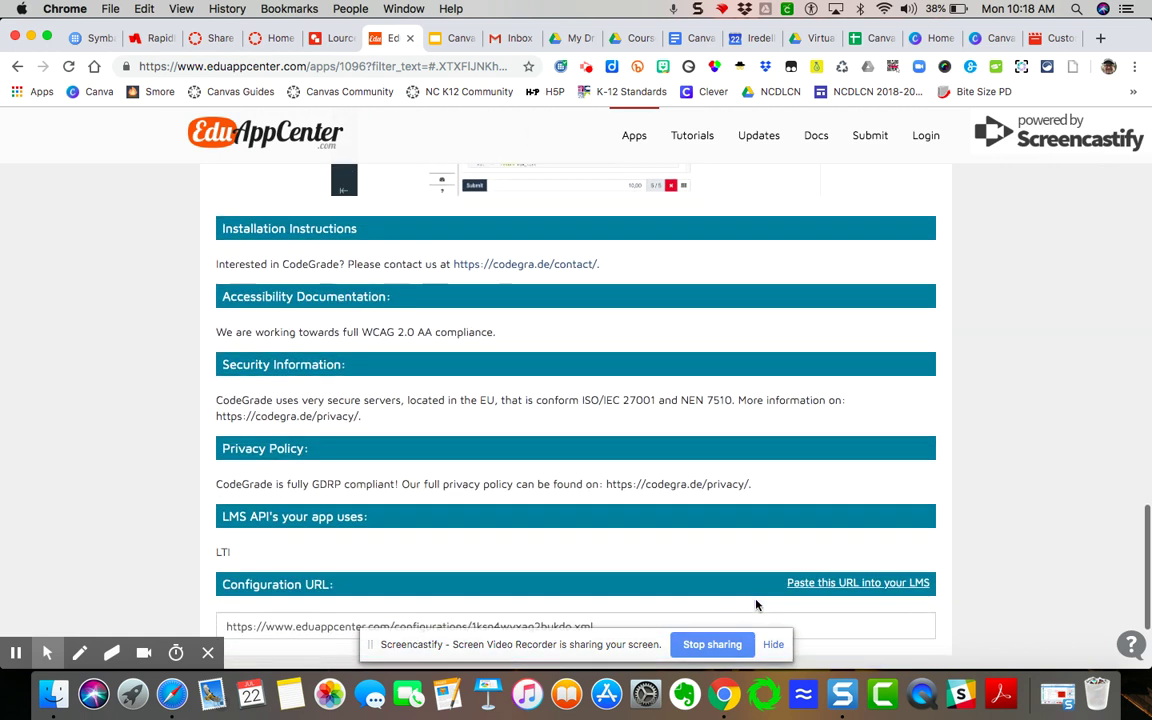
scroll(758, 606, down, 2)
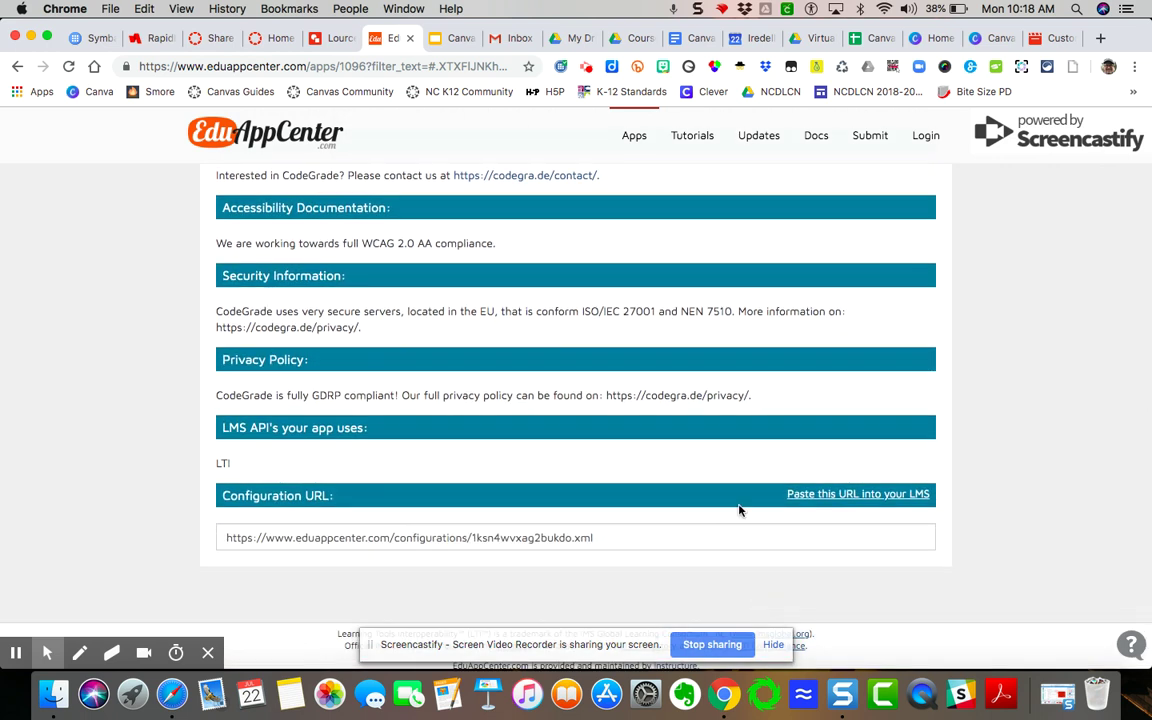
Return from the CodeGrade page to the full app collection and browse the other available apps.
scroll(739, 511, up, 10)
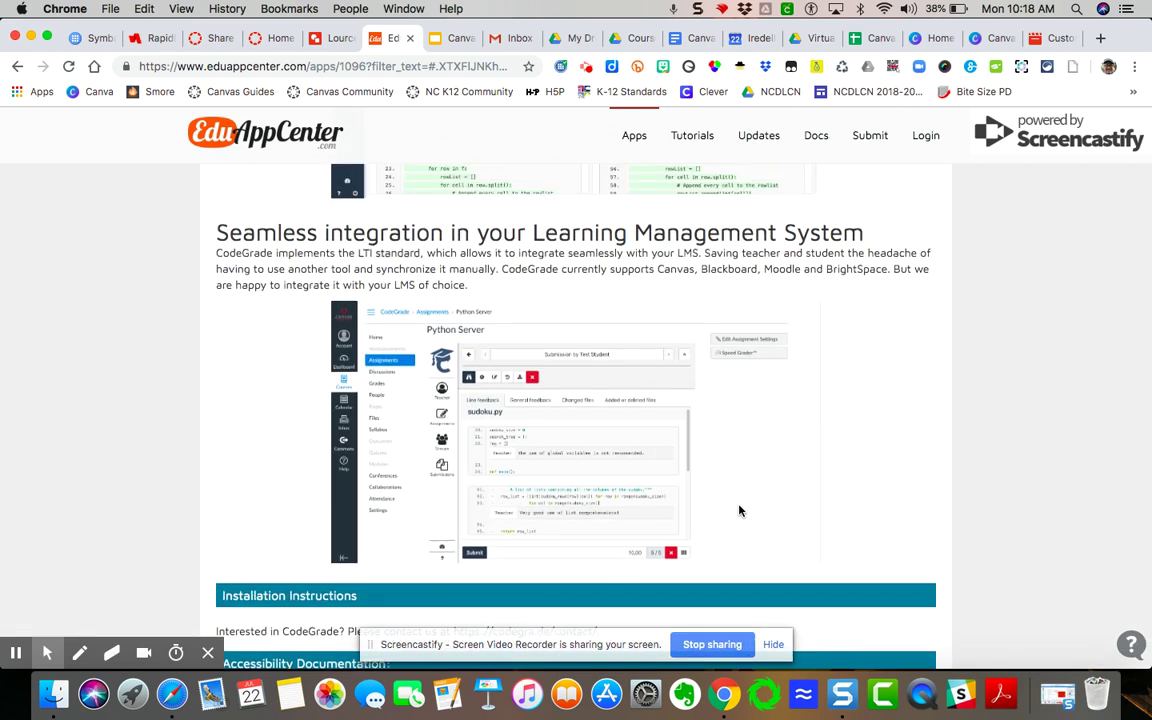
scroll(739, 511, up, 10)
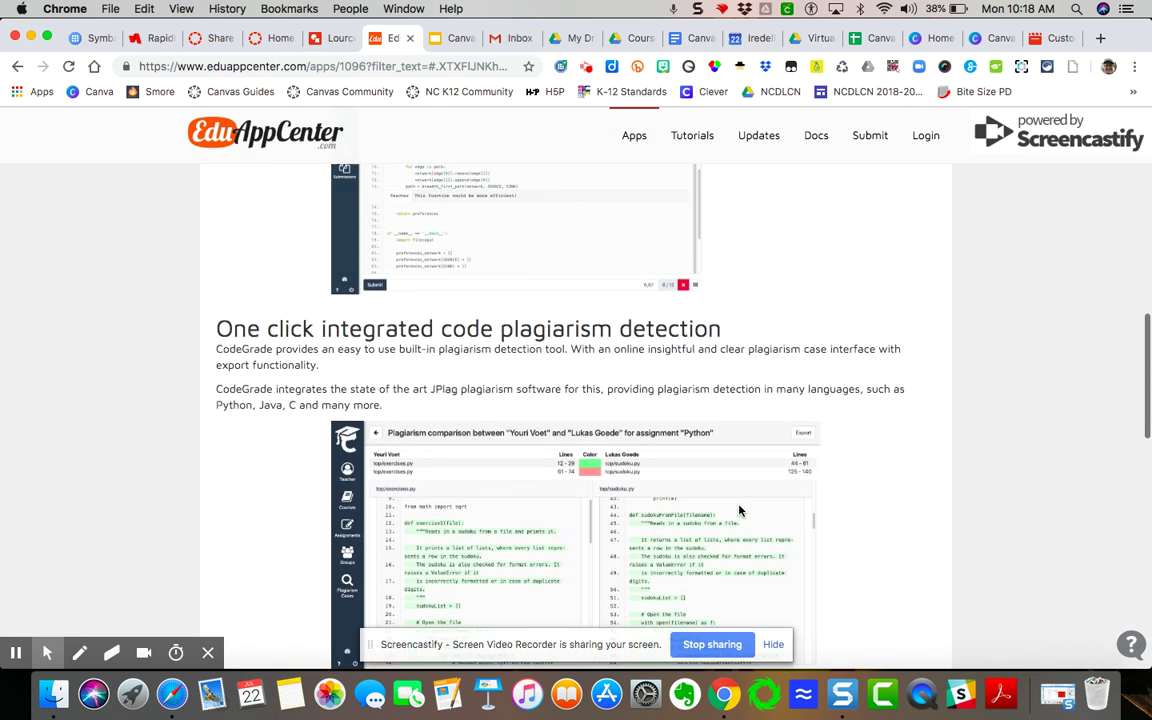
scroll(739, 511, up, 15)
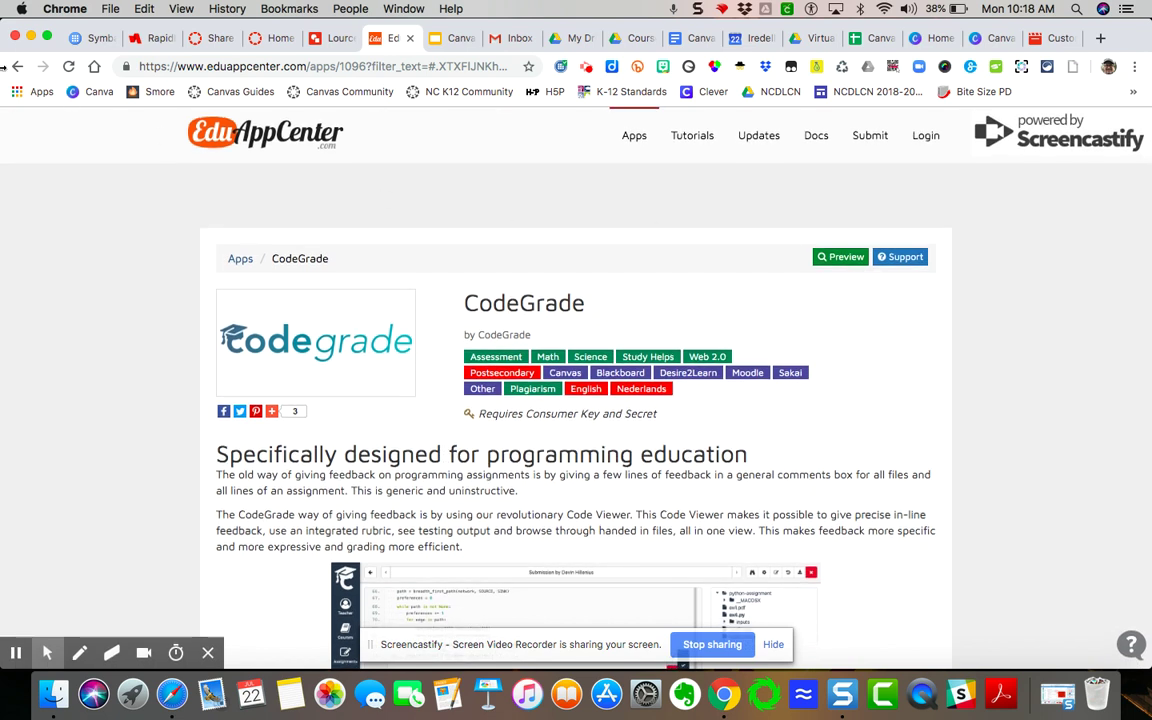
click(16, 66)
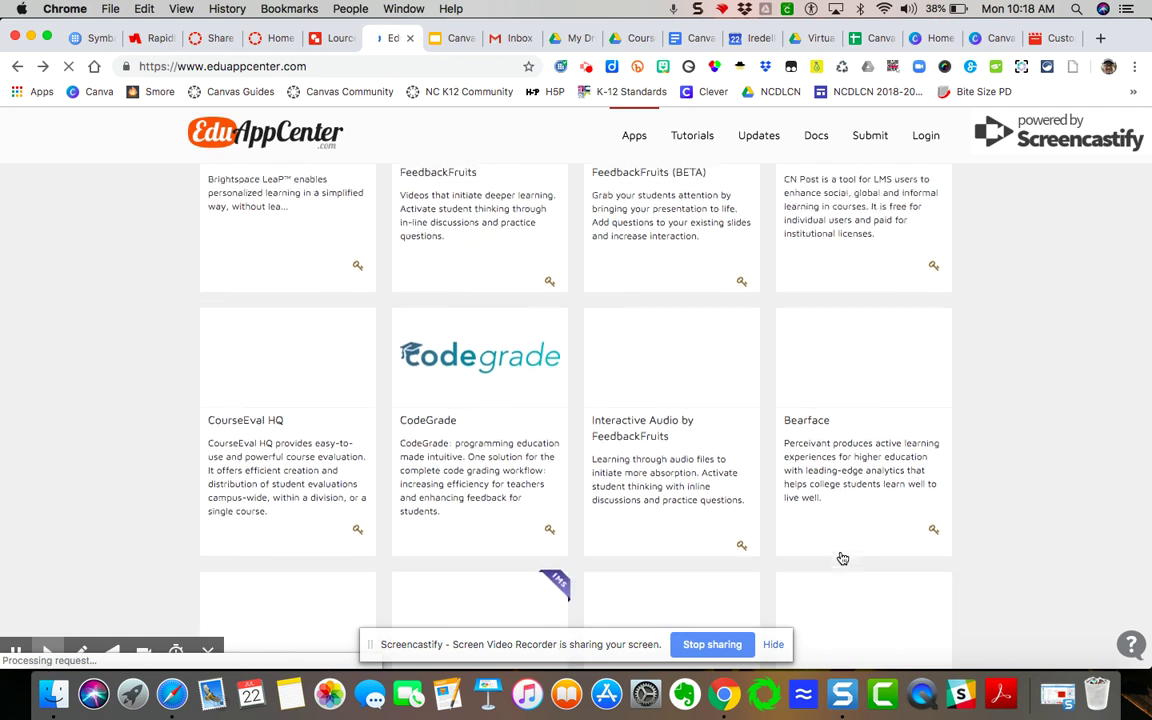
scroll(842, 558, down, 10)
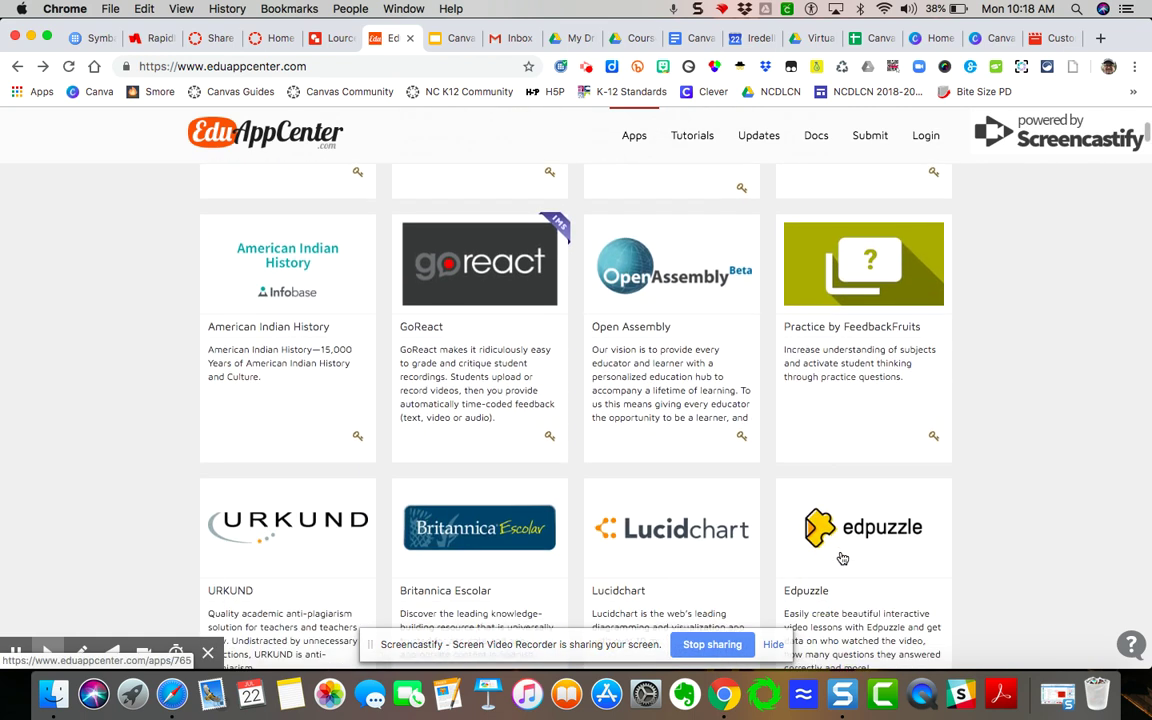
scroll(842, 558, down, 2)
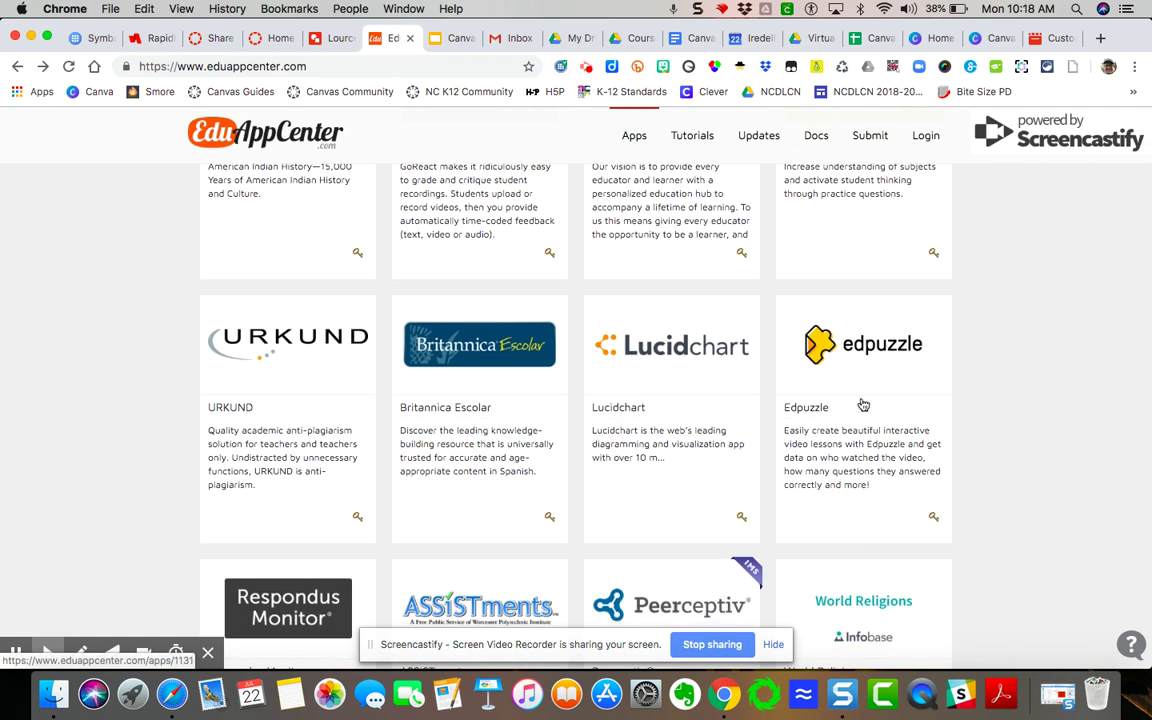
scroll(648, 494, down, 5)
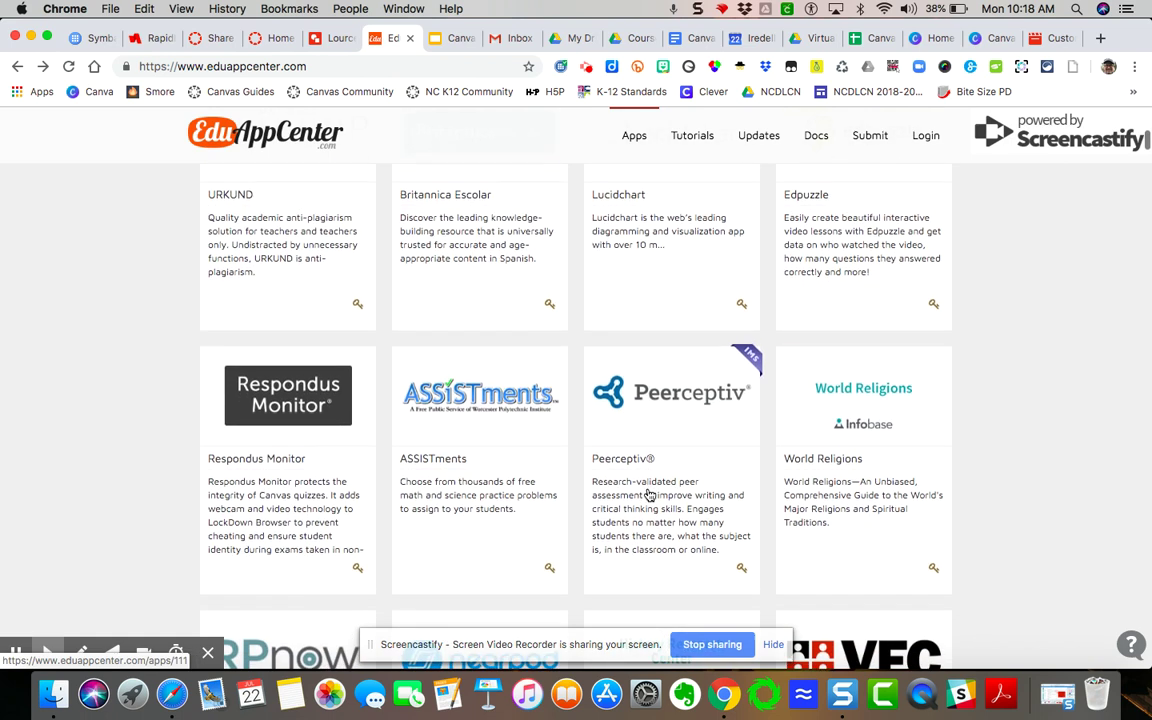
scroll(648, 494, down, 3)
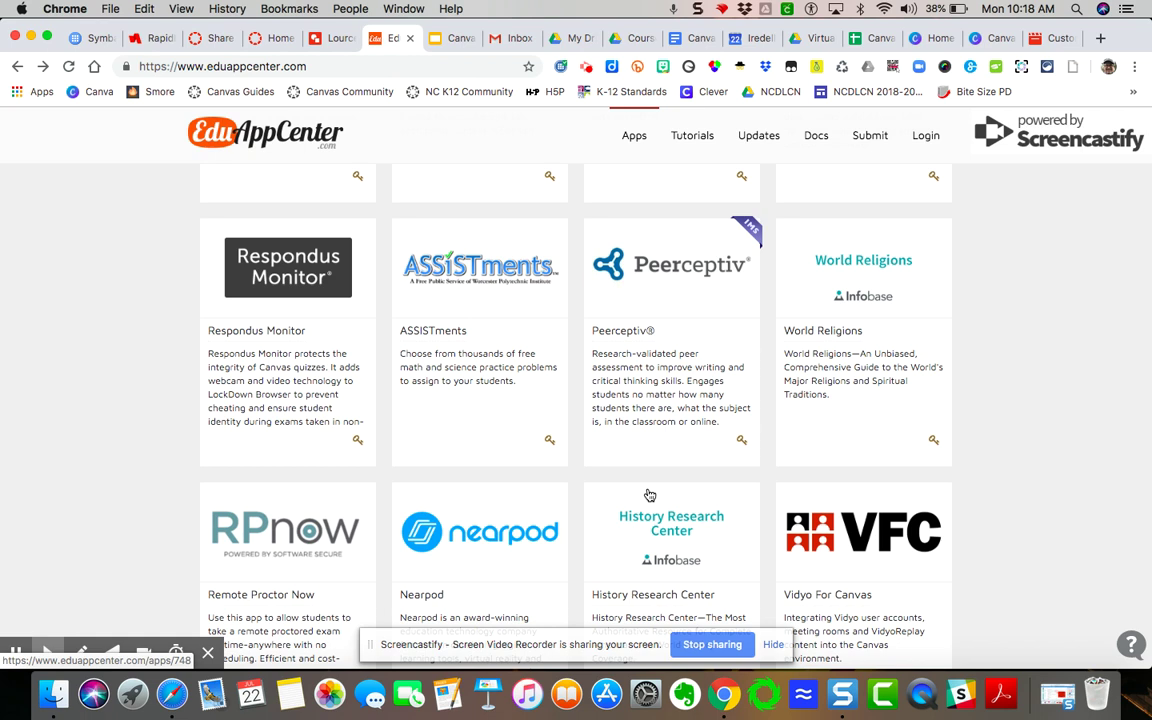
scroll(648, 494, down, 4)
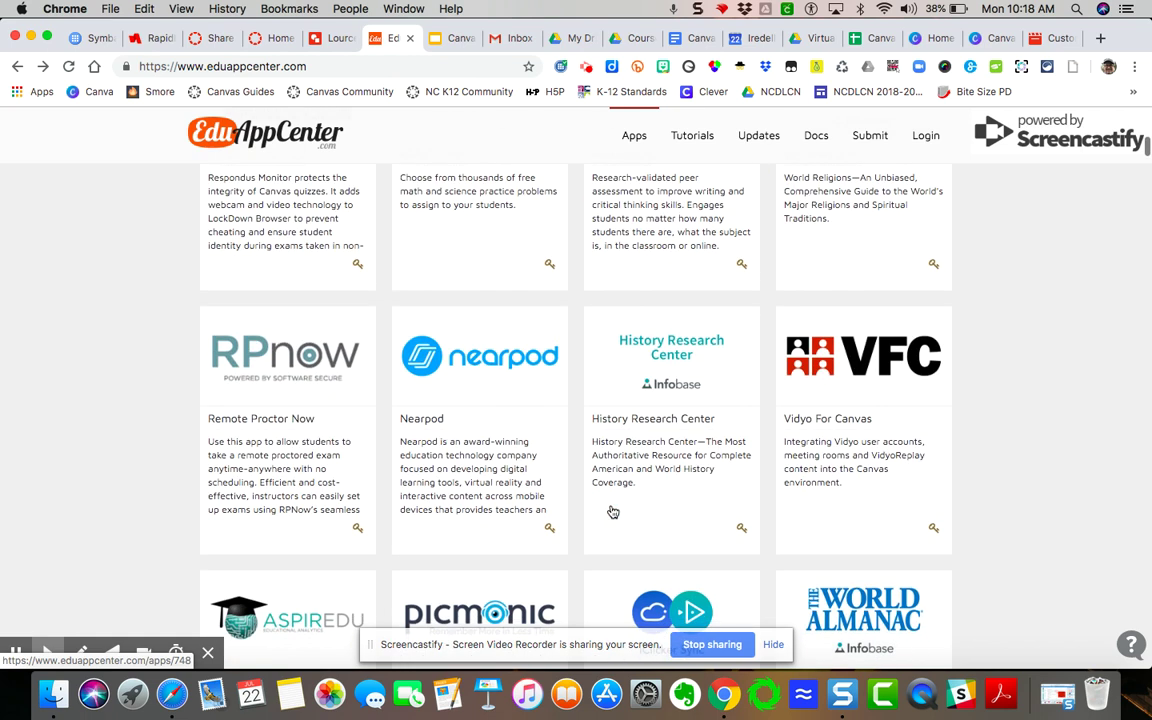
scroll(707, 420, down, 3)
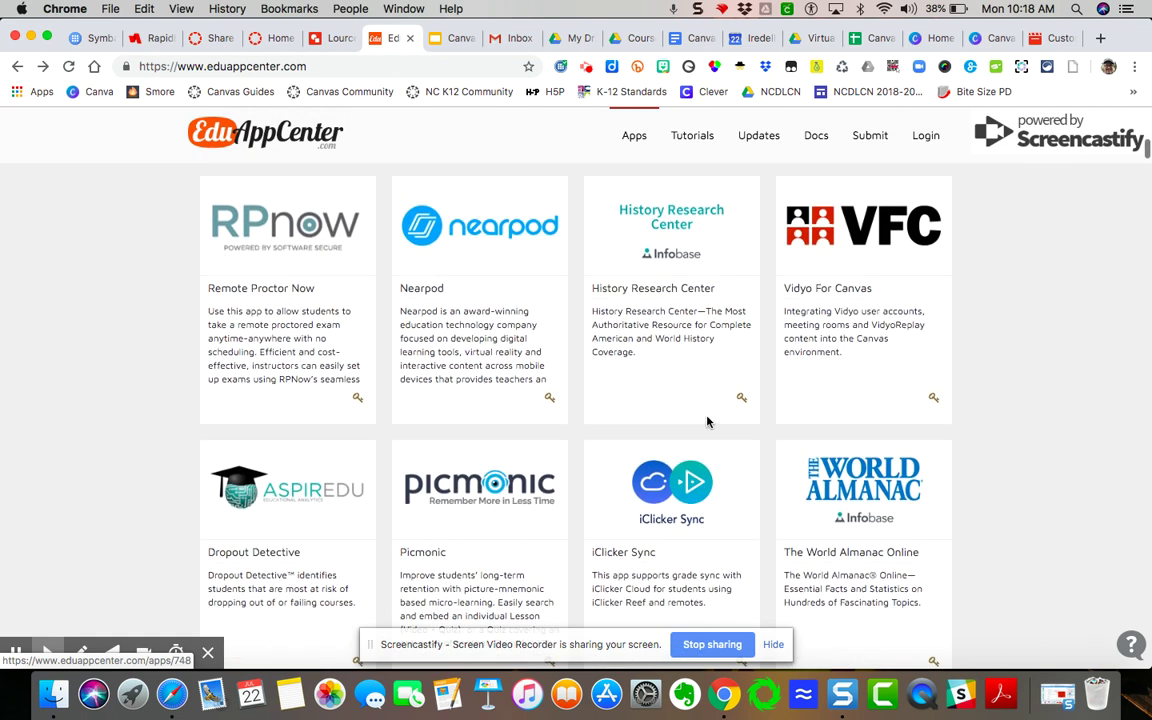
scroll(707, 420, up, 10)
scroll(707, 421, up, 1)
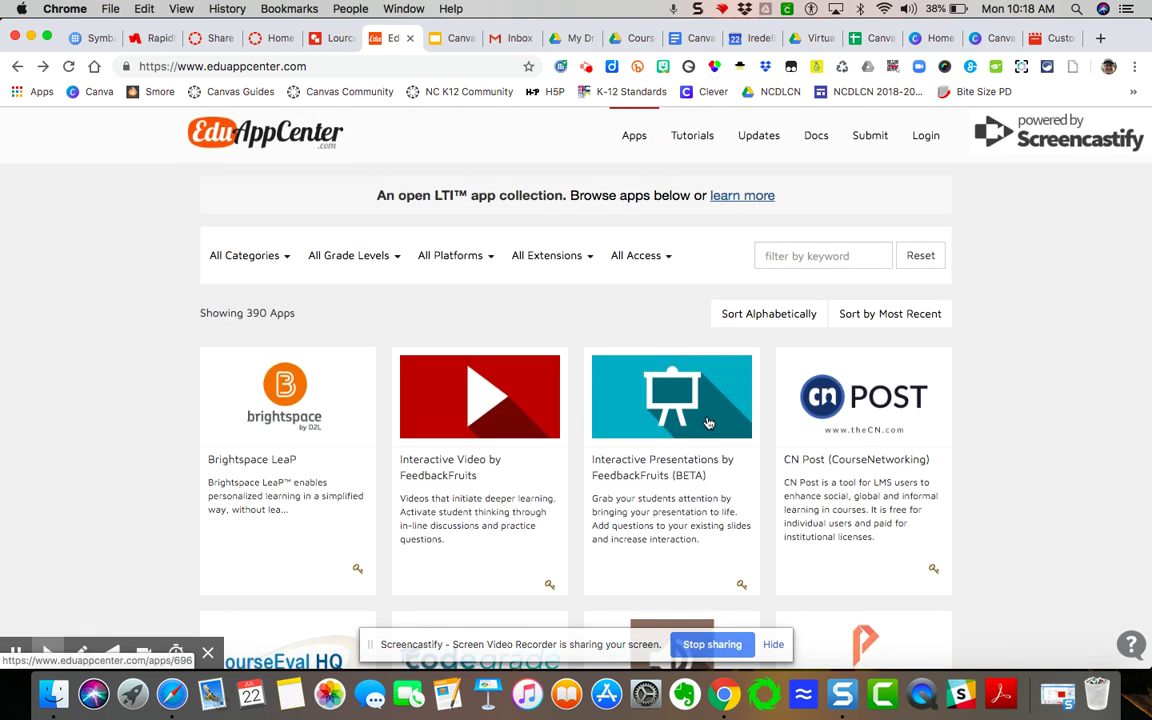